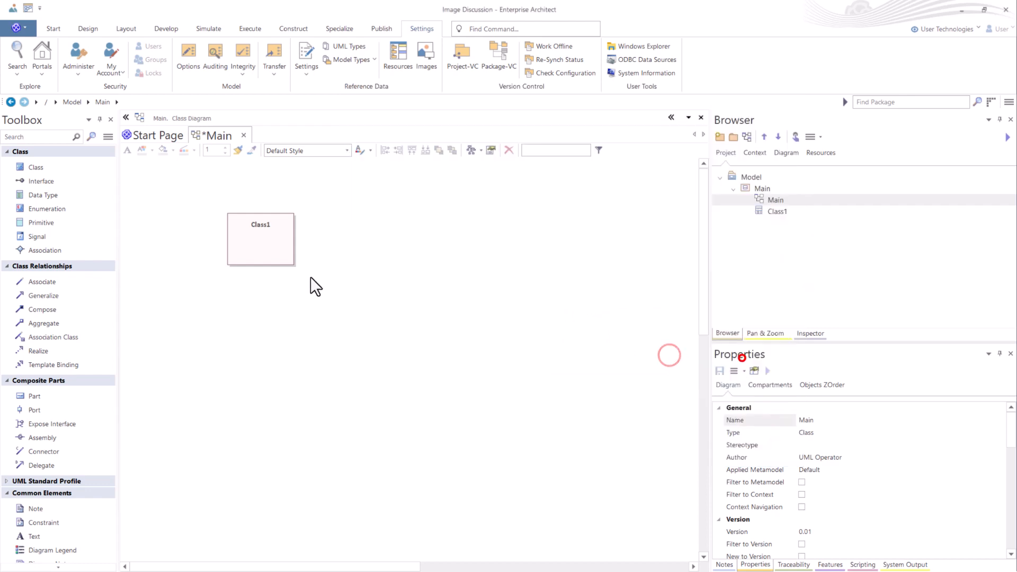
- Assign YouTubeSubscribe.jpg as the alternate image for the Class1 element
right_click(268, 238)
mouse_move(307, 288)
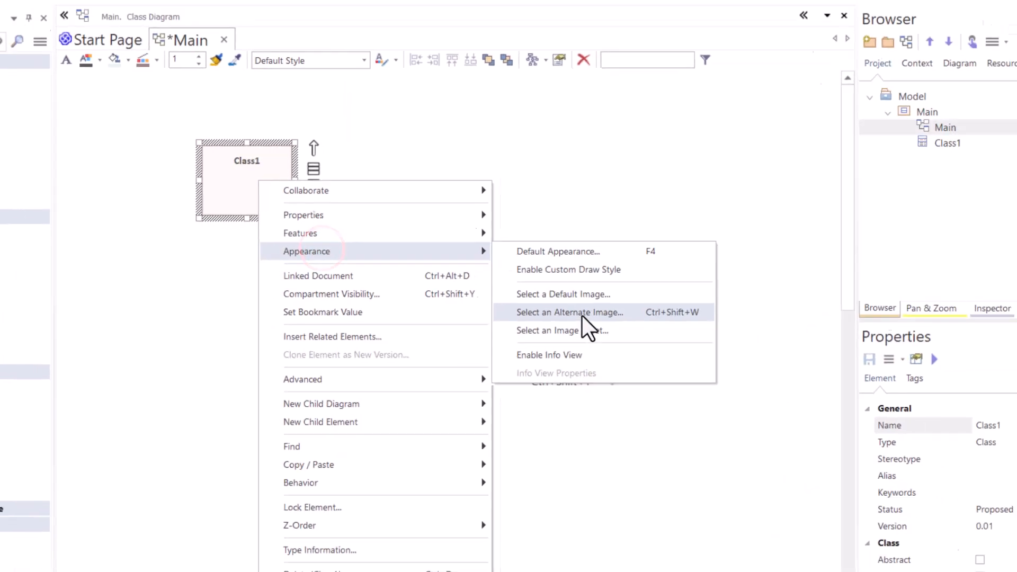
left_click(581, 313)
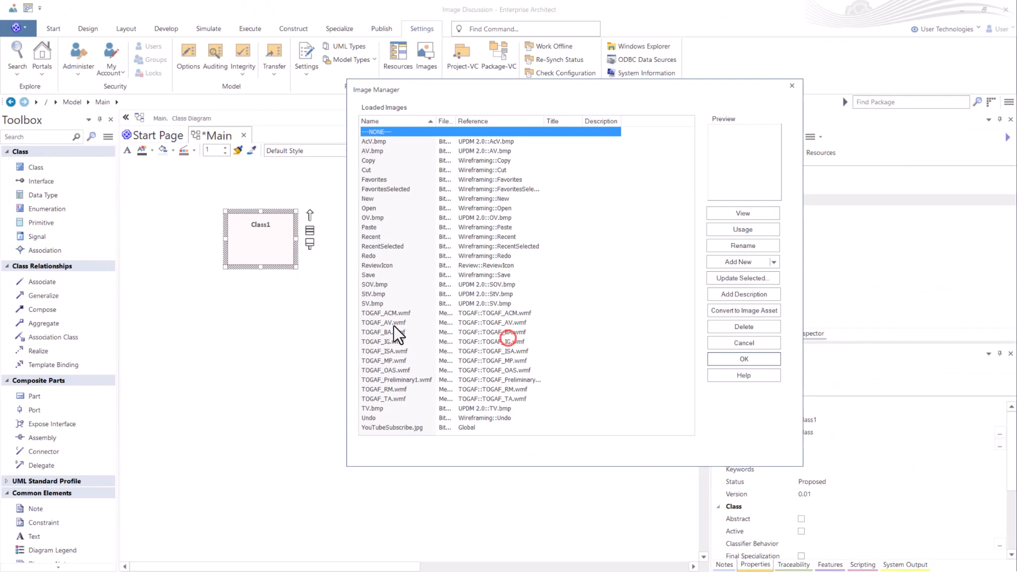
left_click(438, 433)
left_click(905, 345)
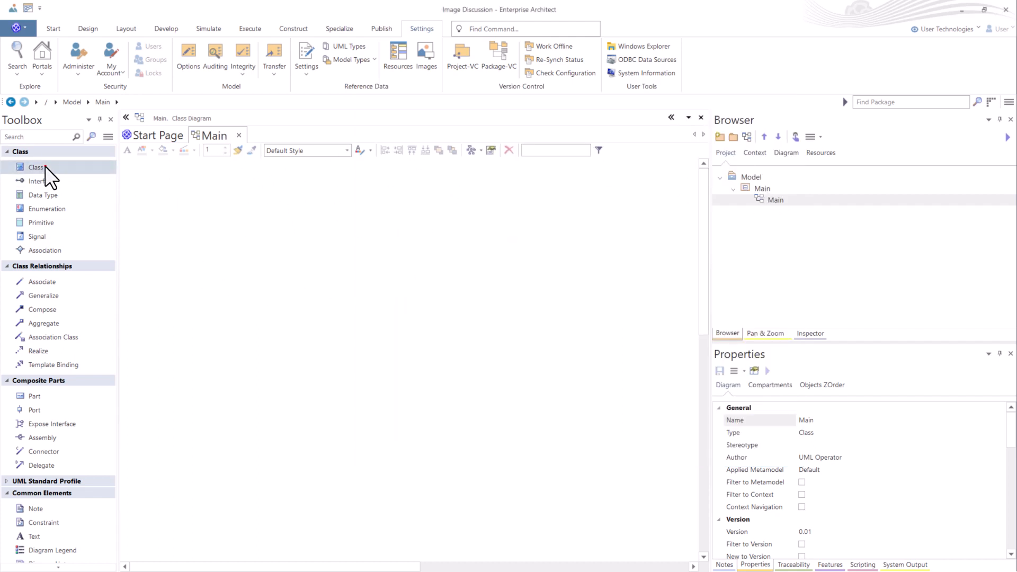
- Add a Class element to the empty Main class diagram and adjust its position
left_click_drag(45, 167, 221, 214)
left_click(256, 295)
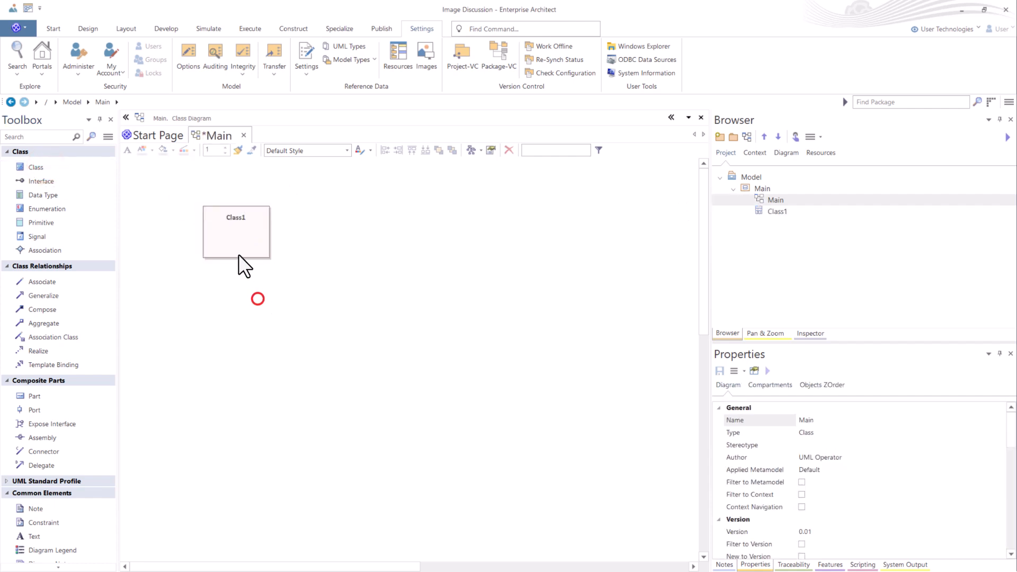
left_click(241, 245)
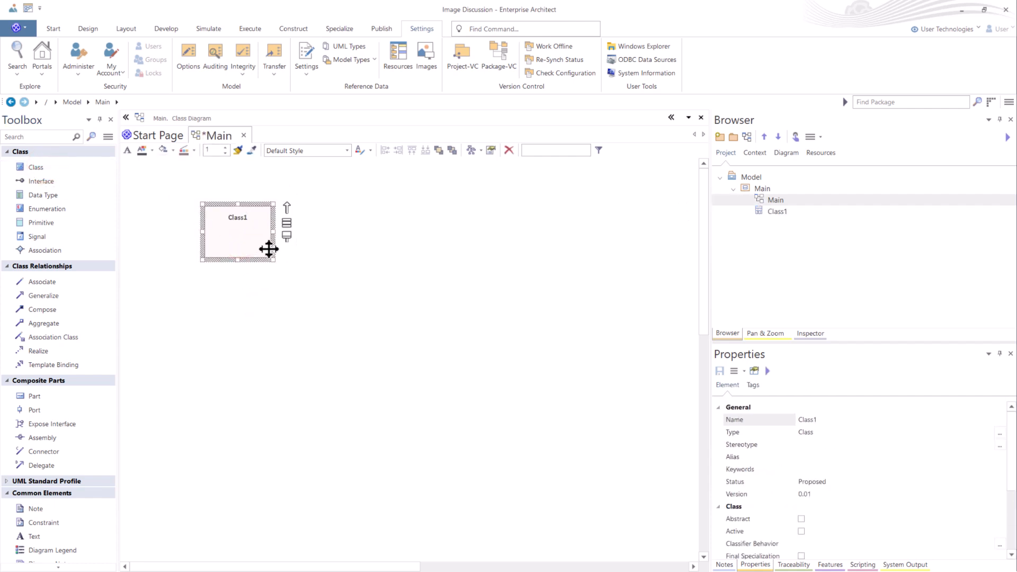
left_click_drag(257, 229, 233, 240)
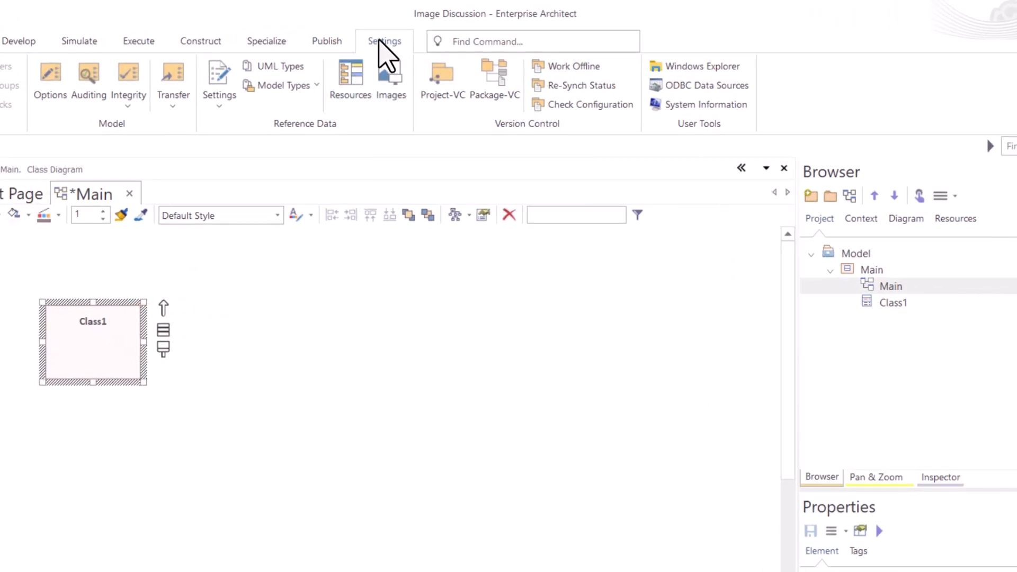
- Import YouTubeSubscribe.jpg from the images folder into the Image Manager, keeping its file name as the image name
left_click(380, 40)
left_click(398, 87)
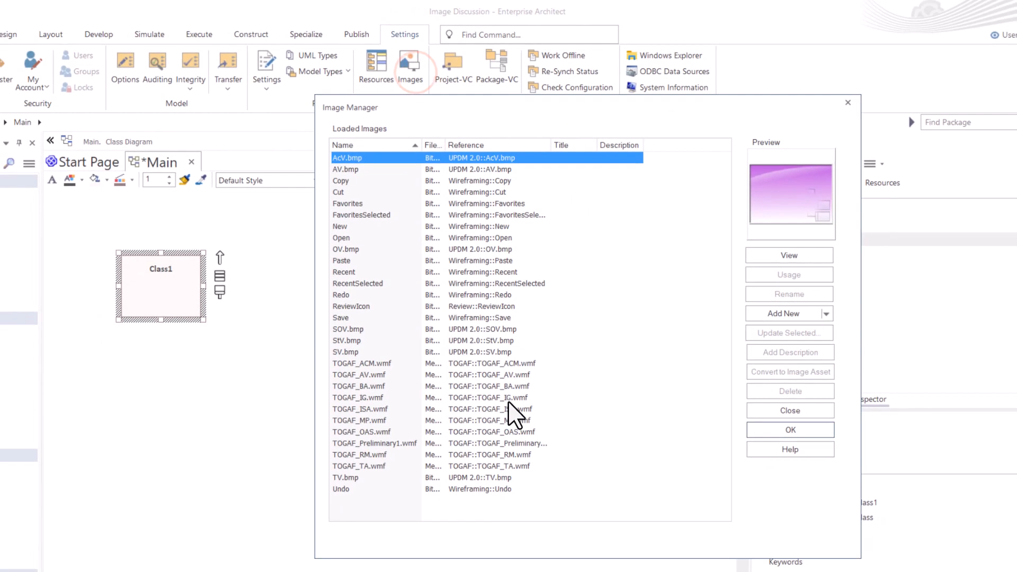
left_click(784, 314)
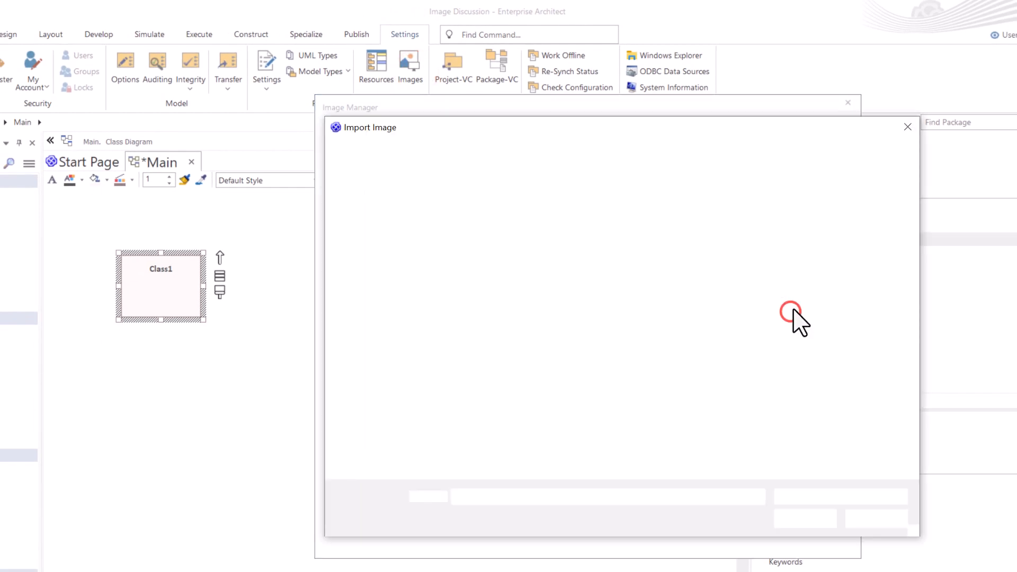
left_click(418, 234)
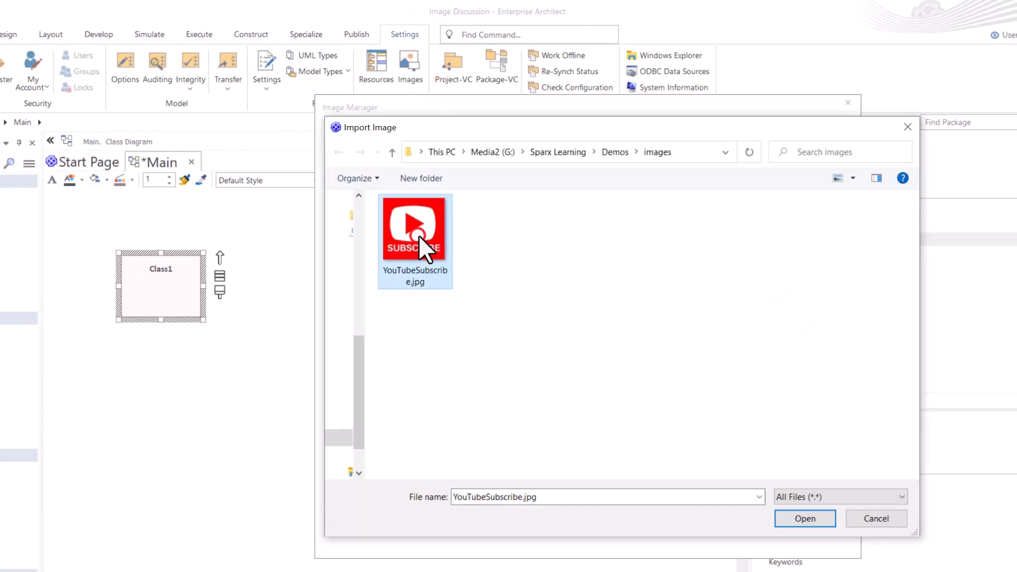
left_click(804, 518)
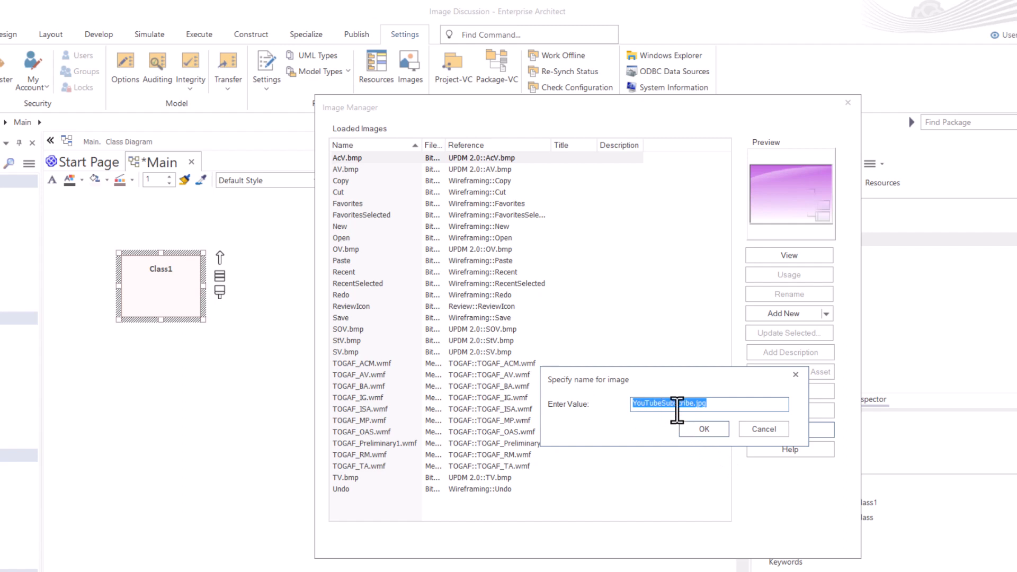
left_click(703, 430)
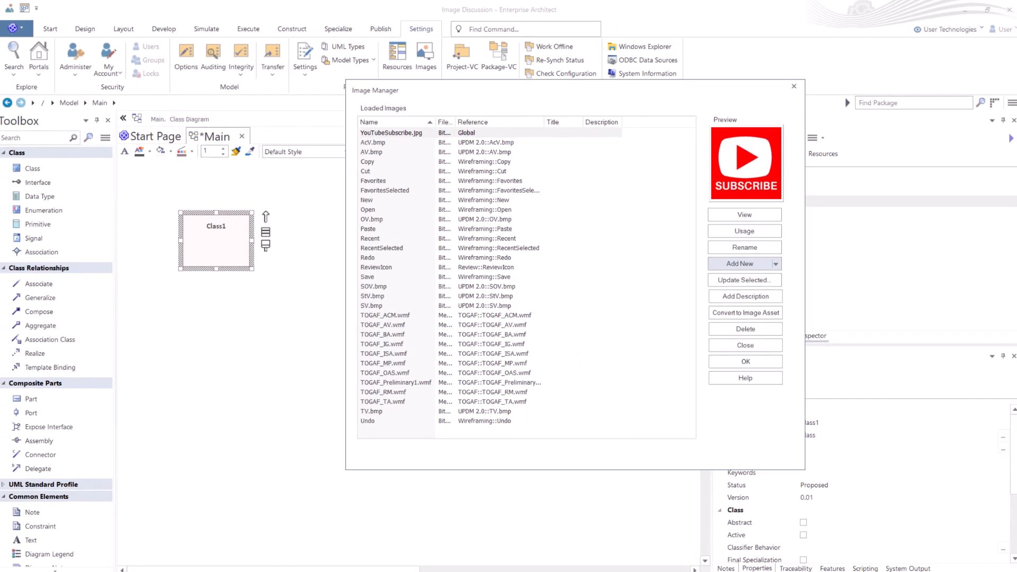
left_click(751, 342)
- Set YouTubeSubscribe.jpg as the alternate image of the Class1 element on the diagram
left_click(285, 288)
left_click(209, 230)
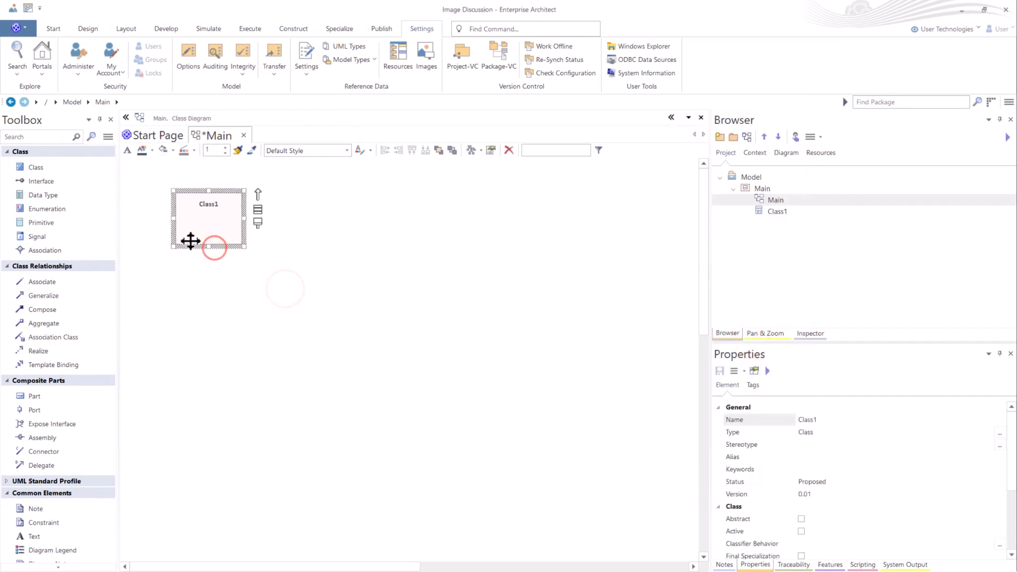
left_click(200, 232)
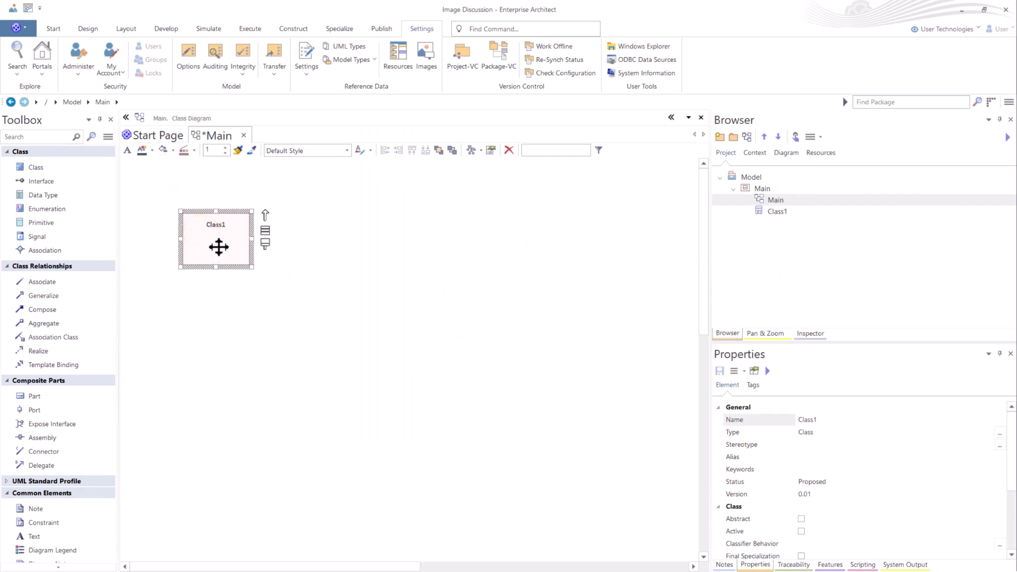
right_click(219, 247)
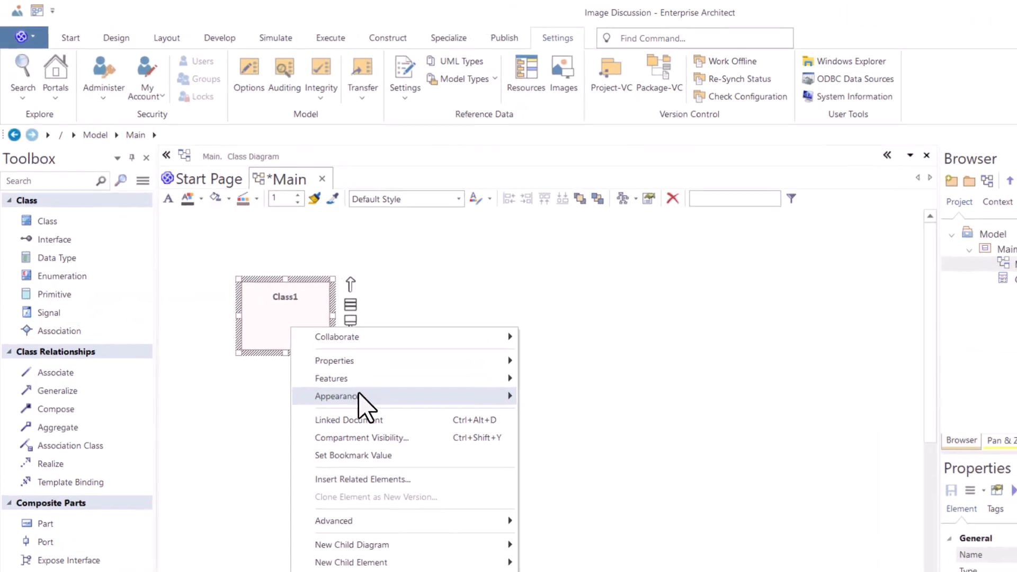
mouse_move(274, 299)
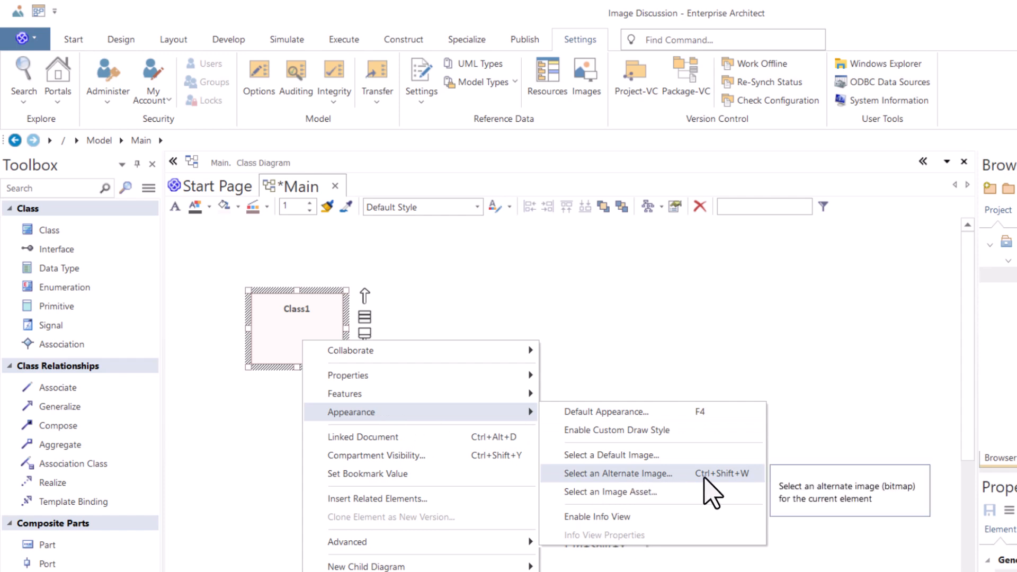
left_click(656, 473)
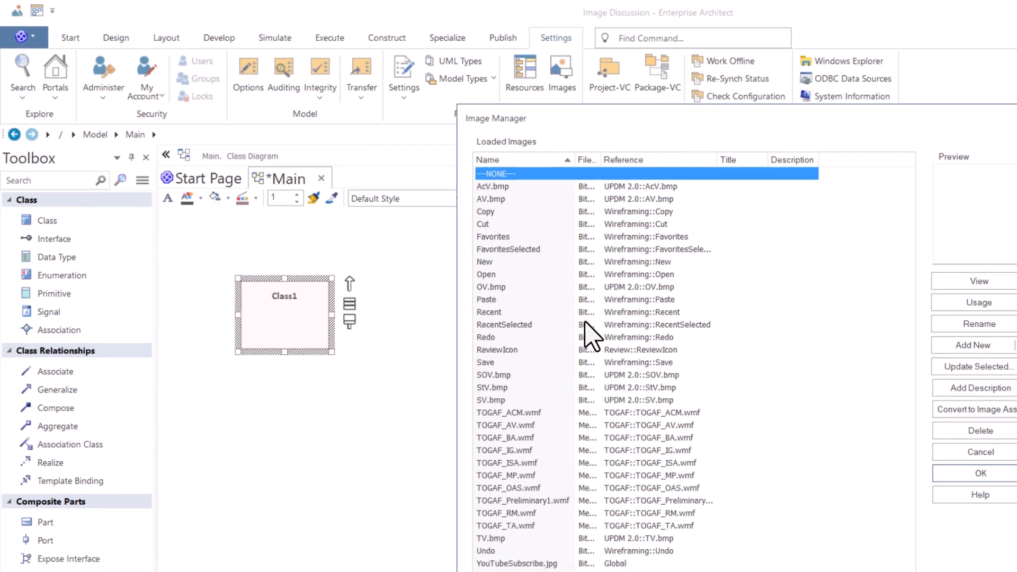
left_click(488, 463)
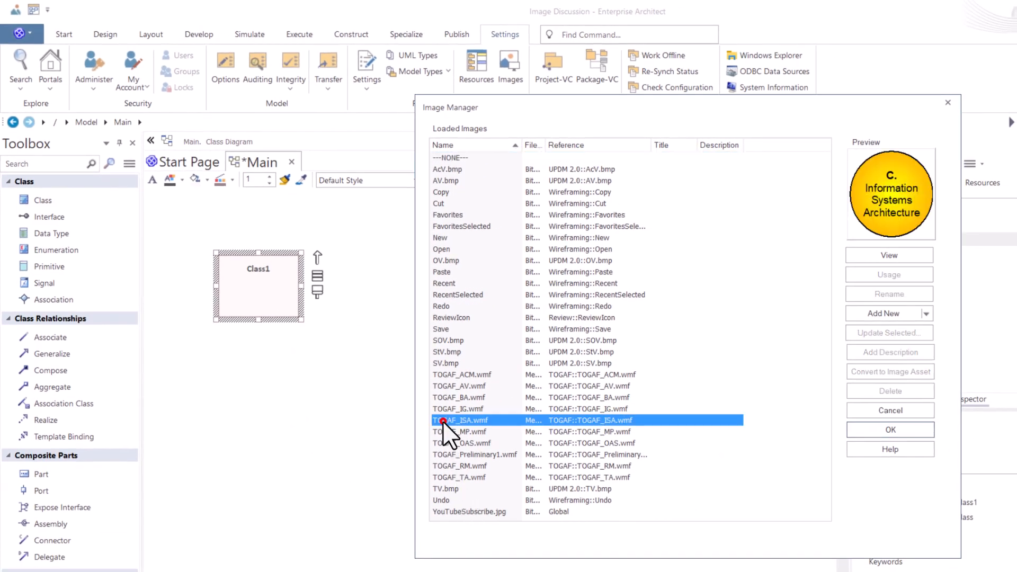
left_click(457, 511)
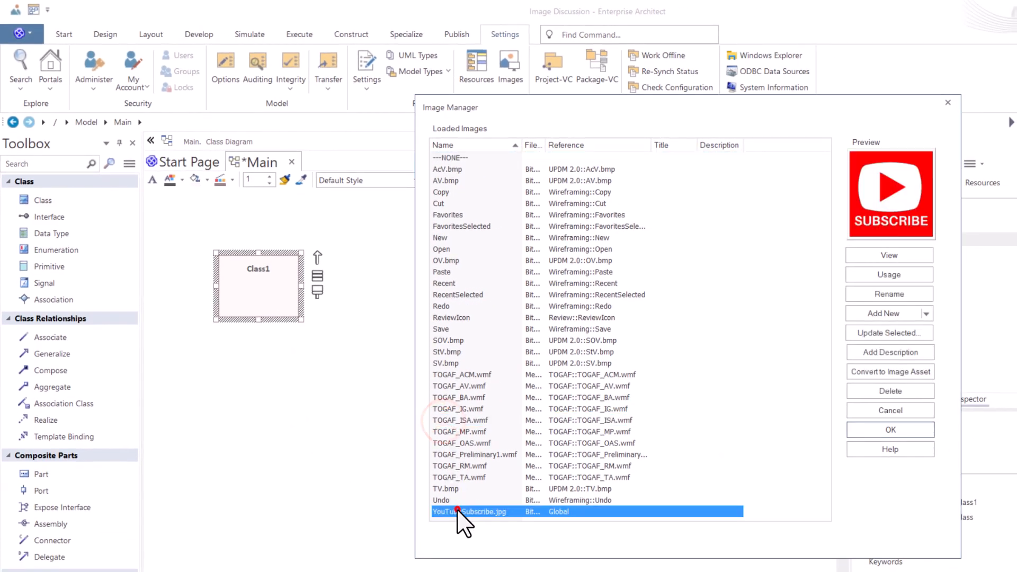
left_click(890, 430)
left_click(422, 378)
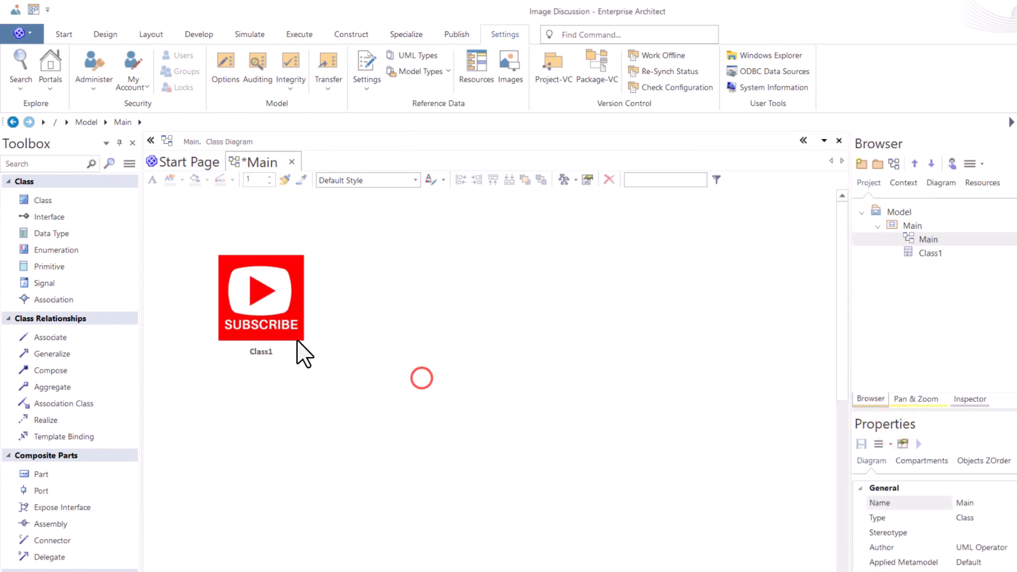
- Shift the Class1 image element slightly, then view its general properties
left_click_drag(296, 339, 263, 307)
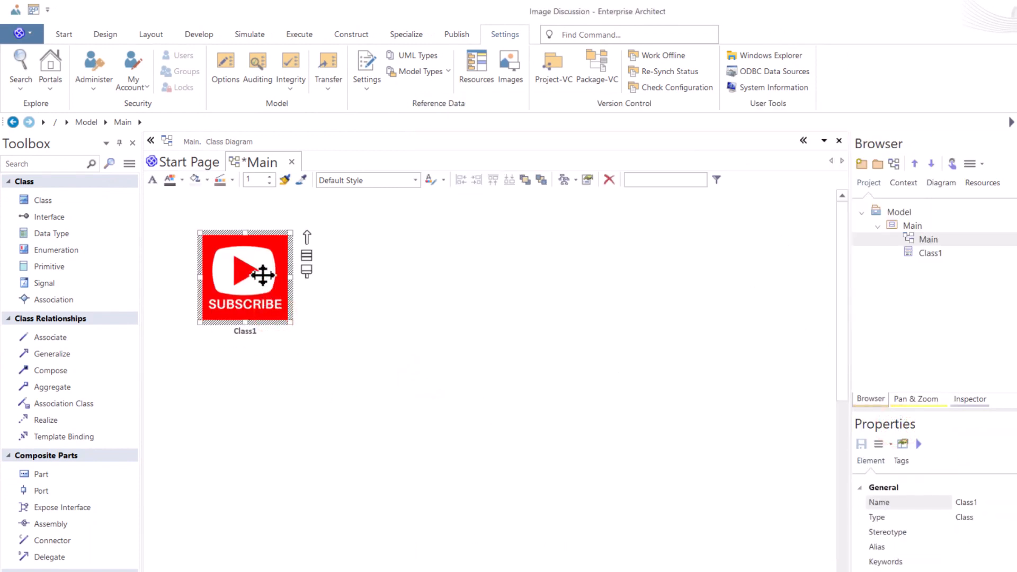
double_click(264, 301)
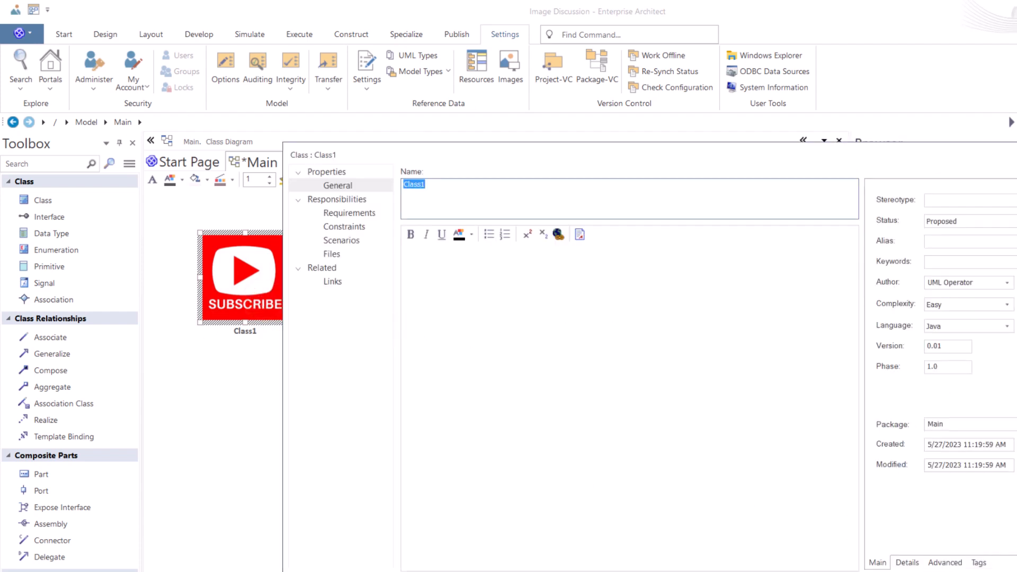
left_click_drag(1016, 571, 685, 446)
left_click(688, 509)
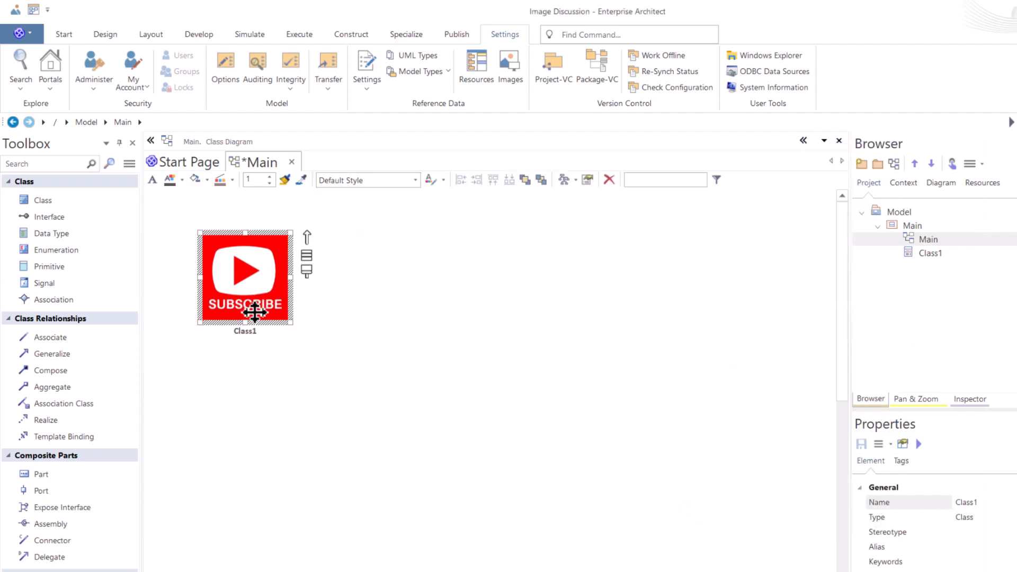
- Hide the name under the Class1 image and move the element around the diagram
right_click(238, 291)
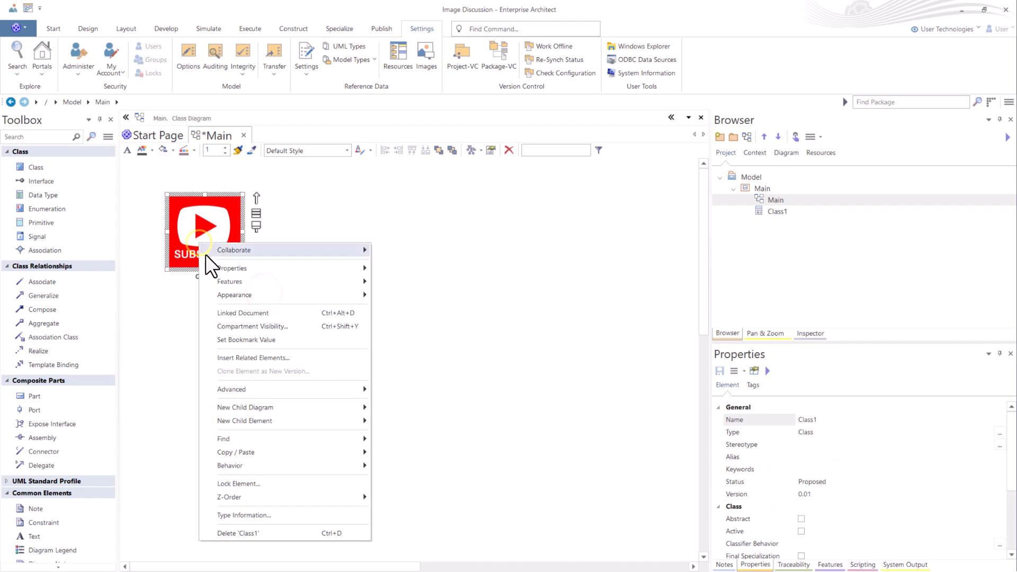
mouse_move(248, 296)
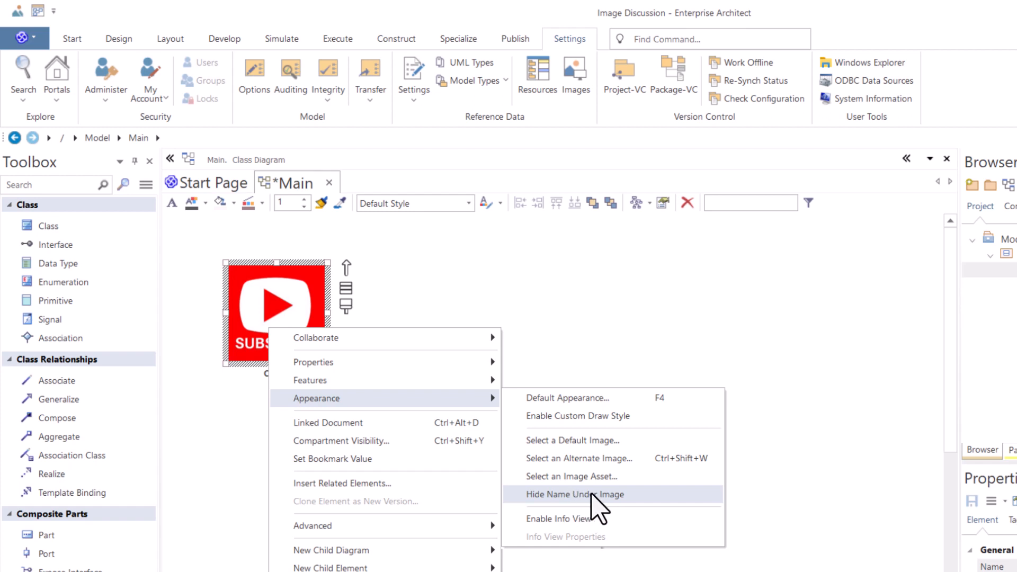
left_click(598, 494)
left_click(349, 411)
left_click_drag(313, 359, 511, 359)
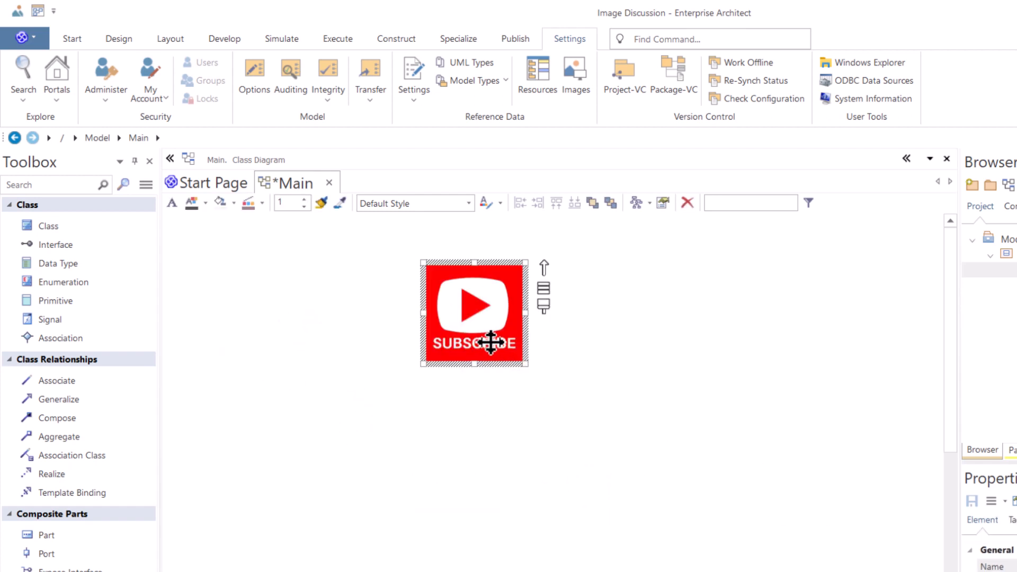
left_click_drag(469, 333, 284, 314)
- Show the name under the Class1 image again
right_click(284, 315)
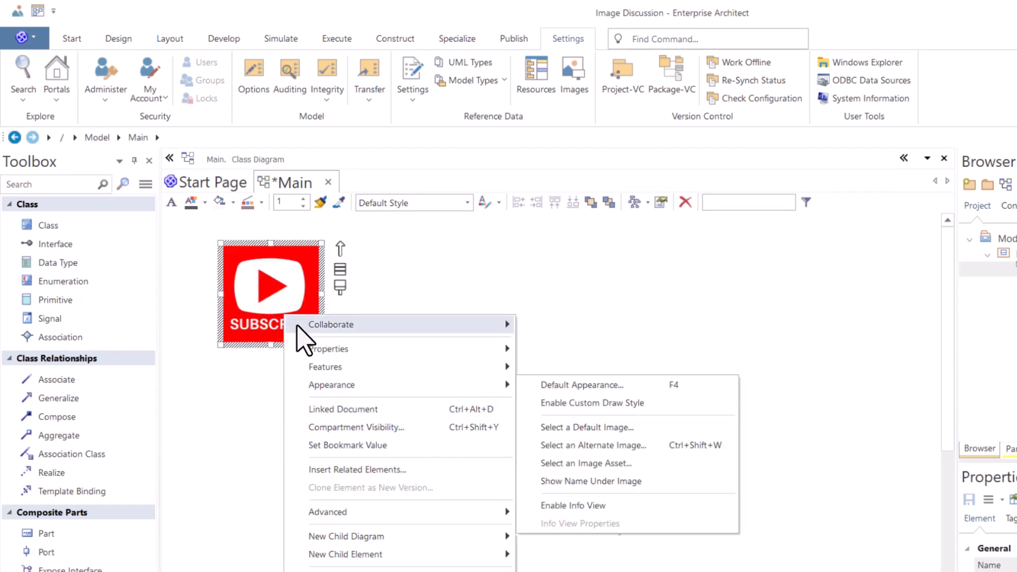
left_click(513, 295)
right_click(275, 284)
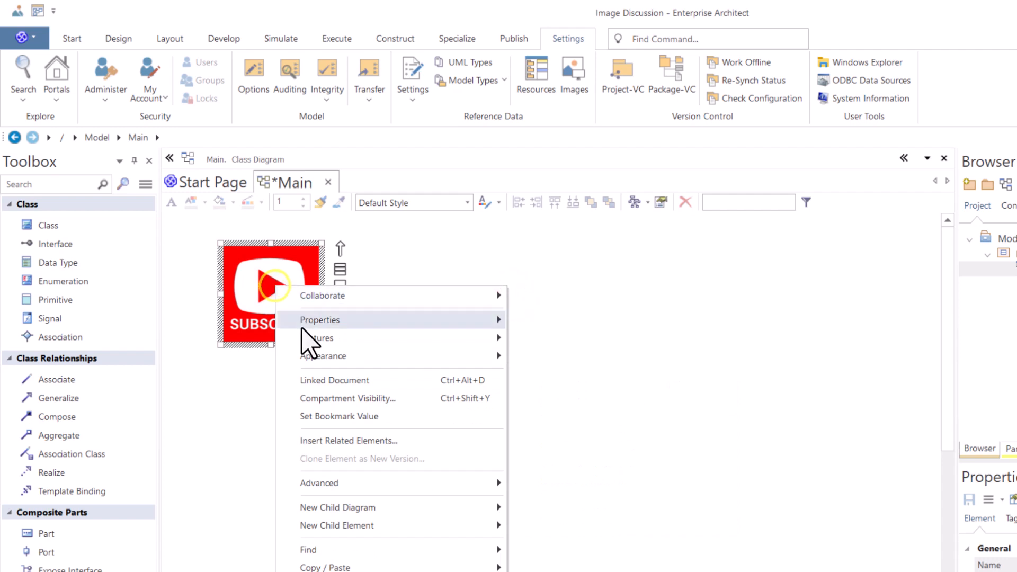
mouse_move(371, 356)
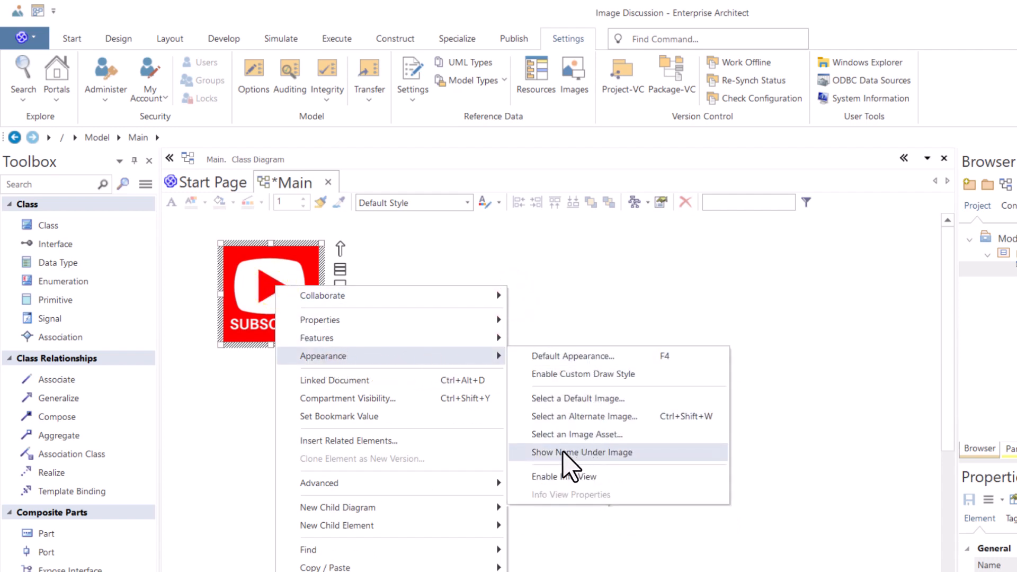
left_click(583, 453)
left_click(361, 403)
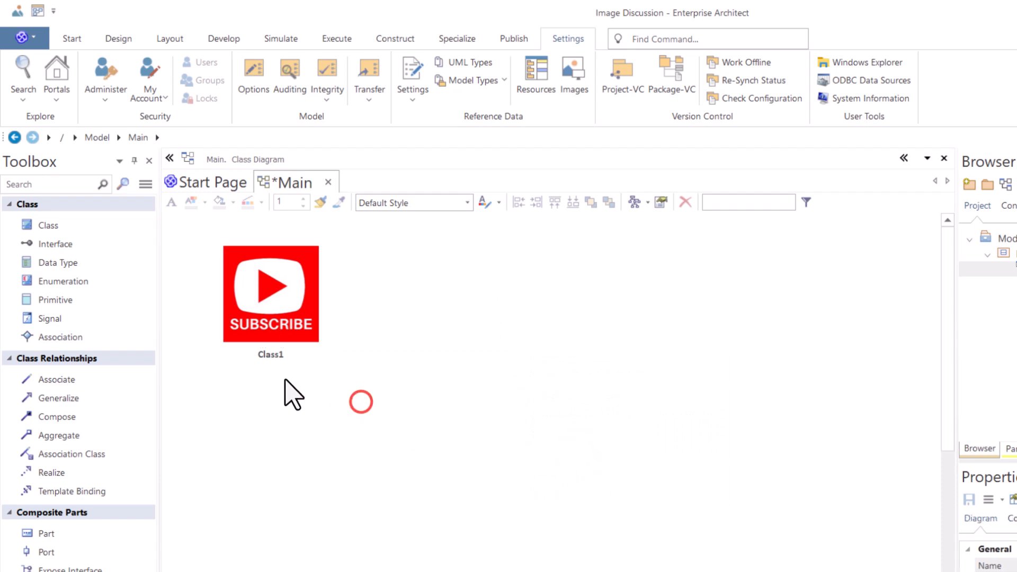
- Review the images loaded in the model's Image Manager
left_click(265, 356)
left_click(572, 89)
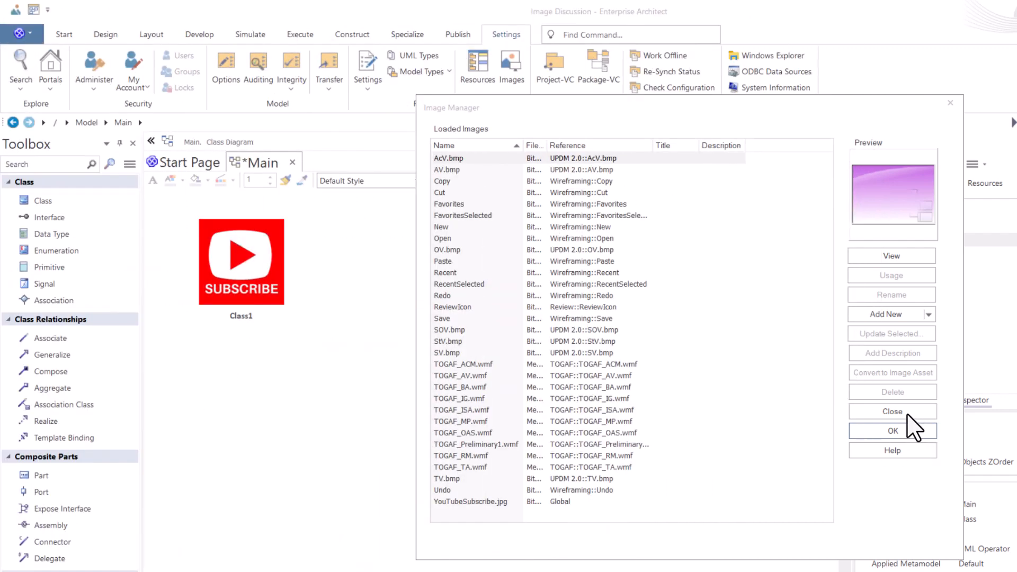
left_click(904, 413)
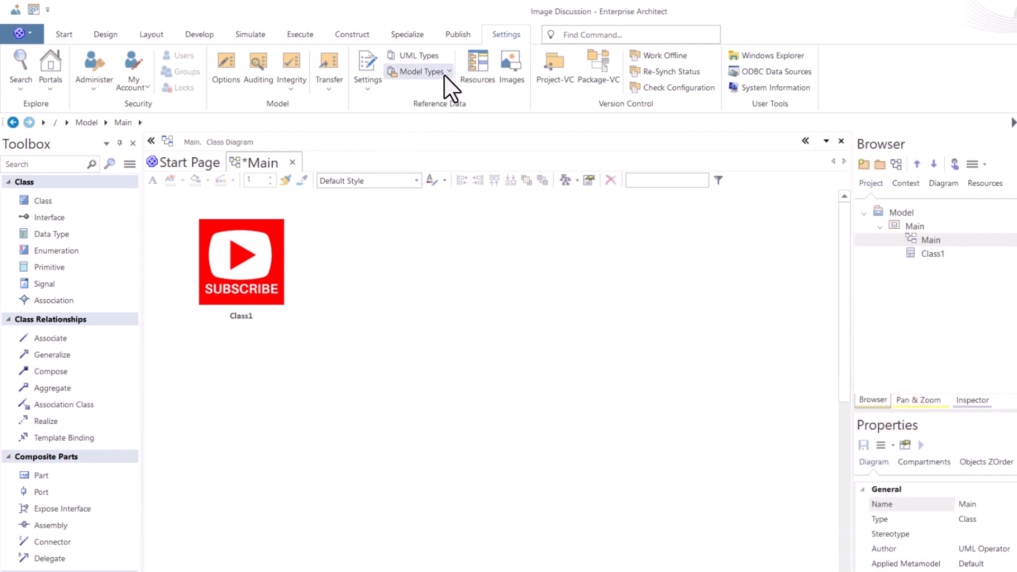
left_click(504, 32)
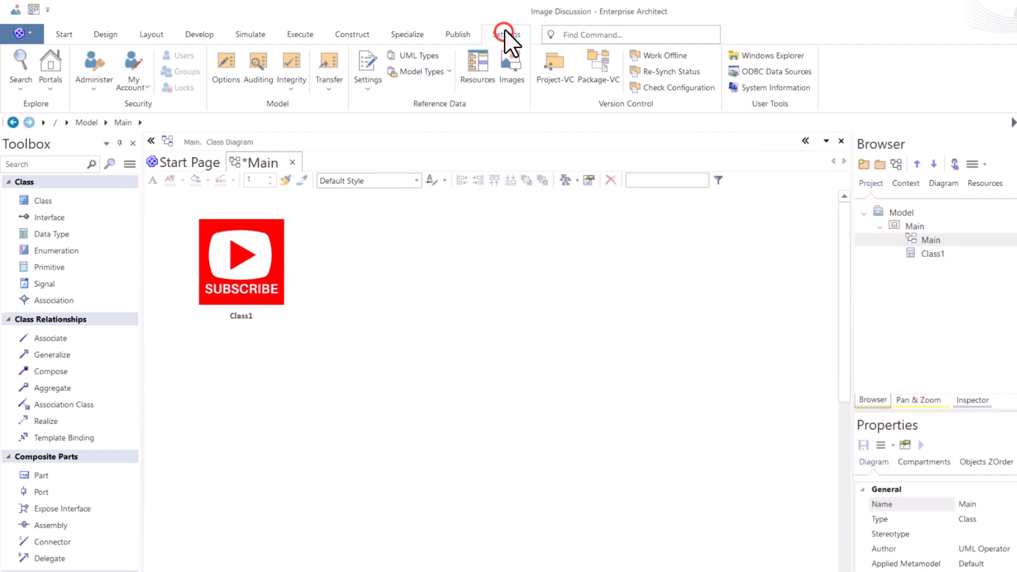
left_click(326, 88)
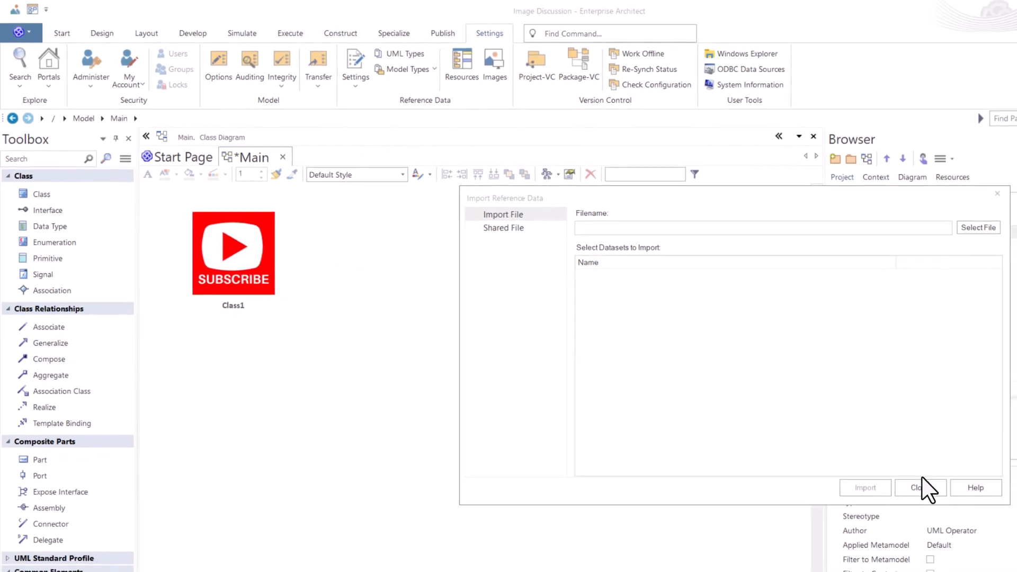
left_click(895, 475)
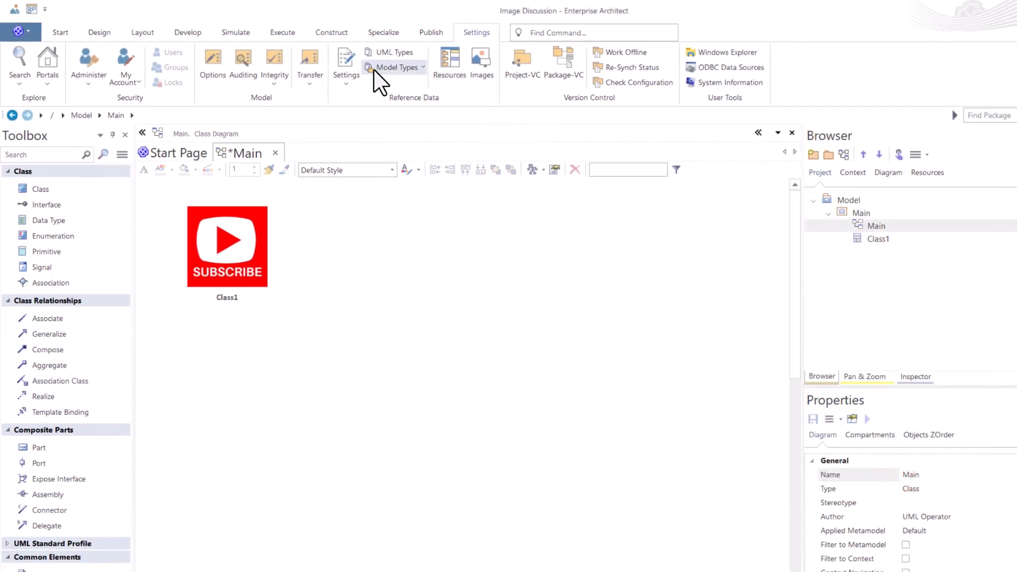
- Import the Model Images dataset from image-library-ea-12.xml into the model as reference data
left_click(308, 81)
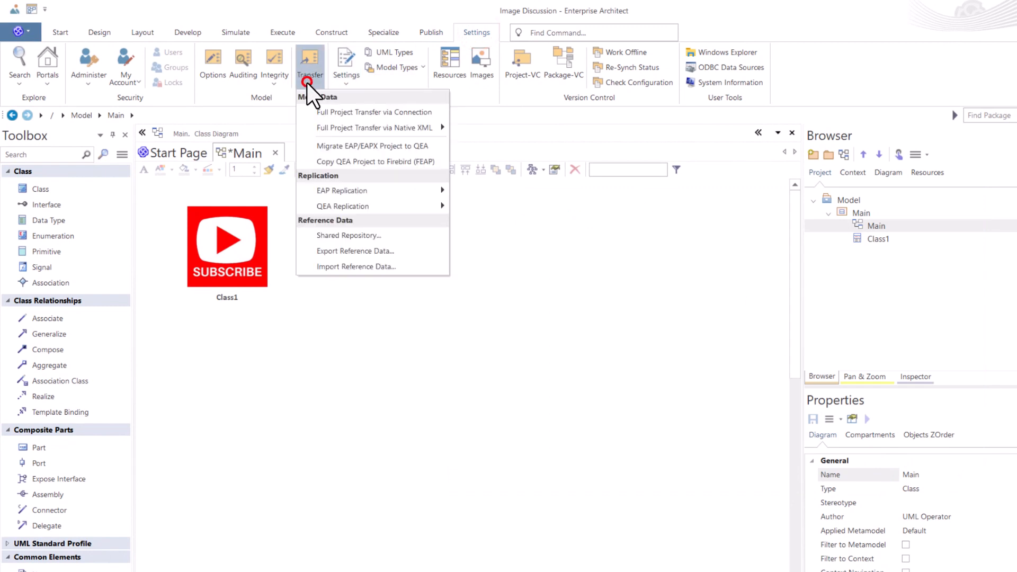
left_click(350, 266)
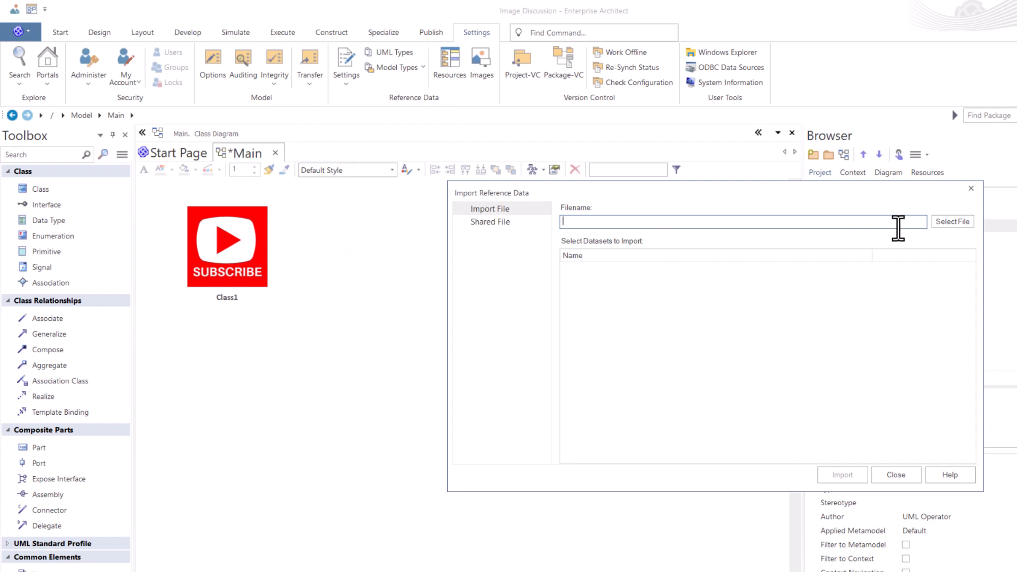
left_click(945, 221)
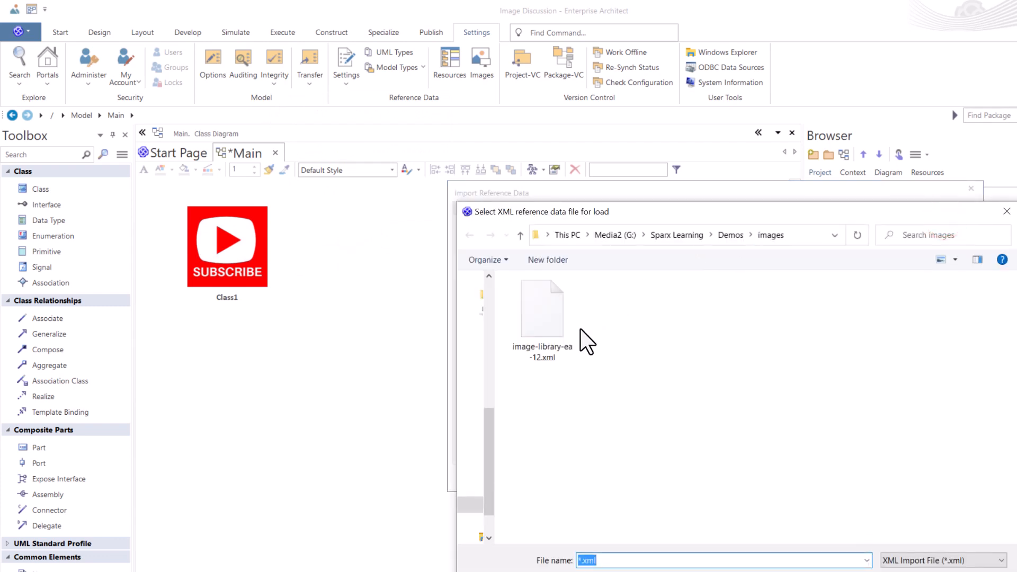
left_click(541, 323)
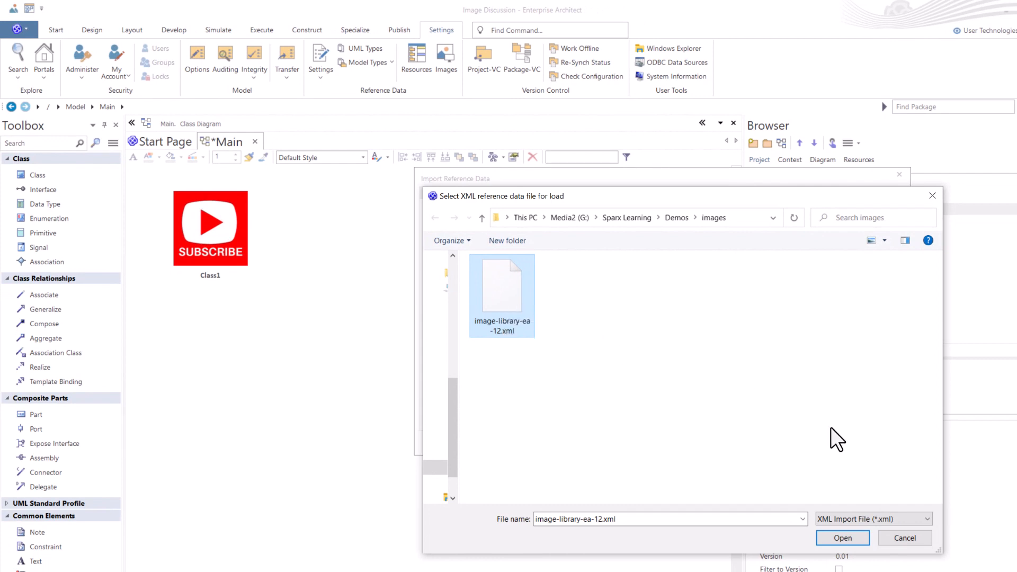
left_click(844, 536)
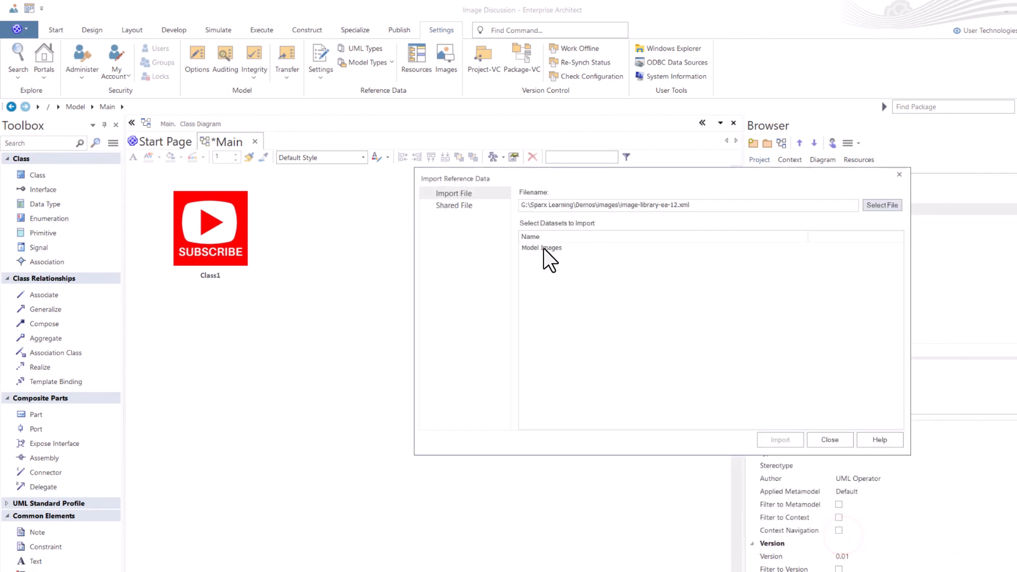
left_click(540, 247)
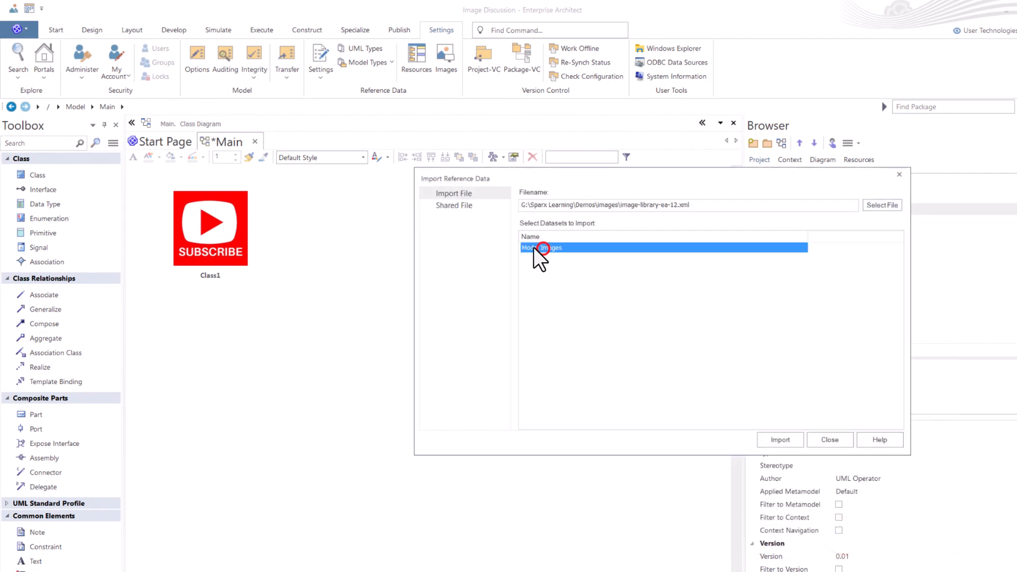
left_click(783, 440)
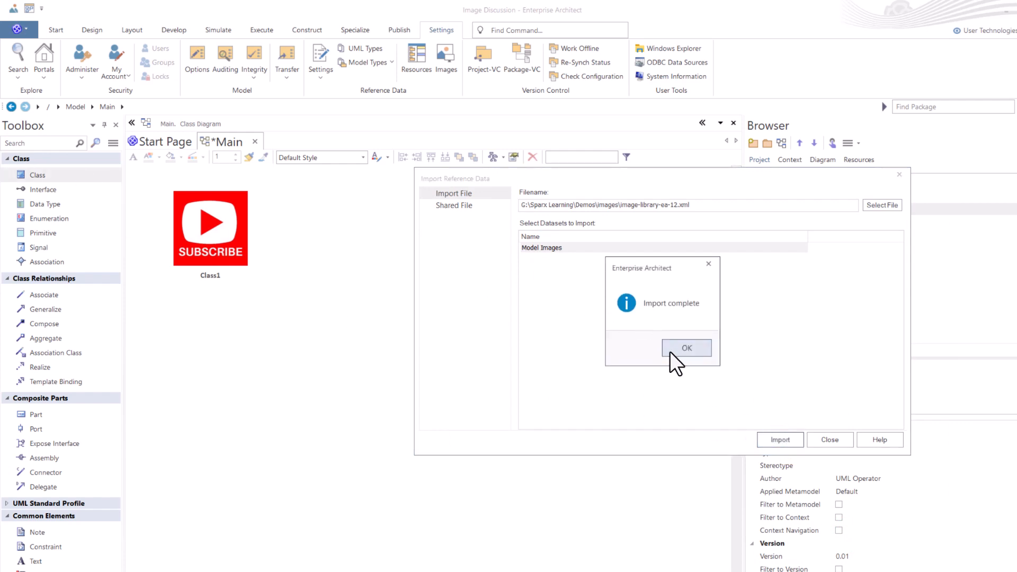
left_click(676, 351)
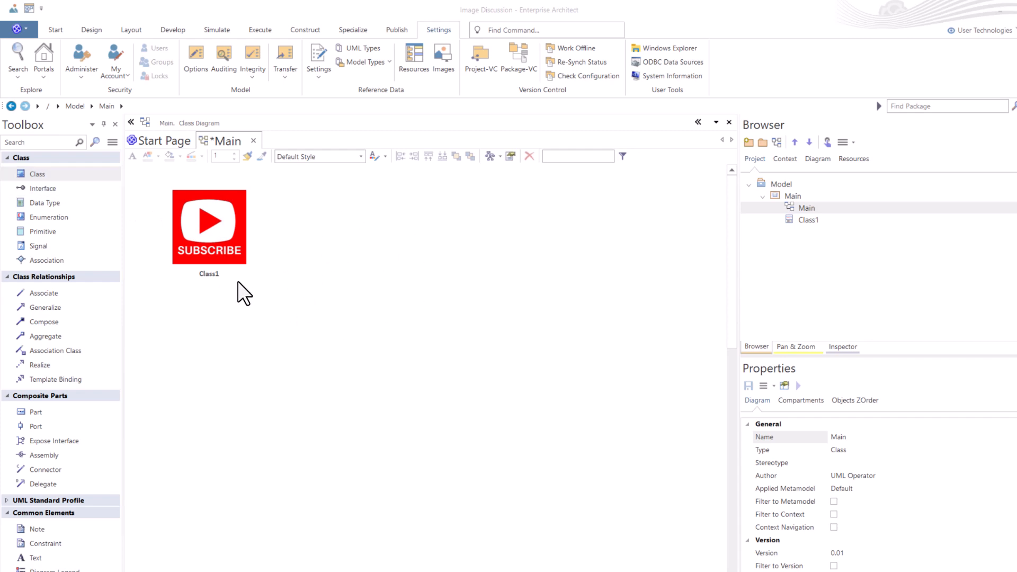
- Save the Main diagram, then add a new class element below and to the right of Class1
left_click(313, 271)
key("ctrl+s")
left_click(62, 173)
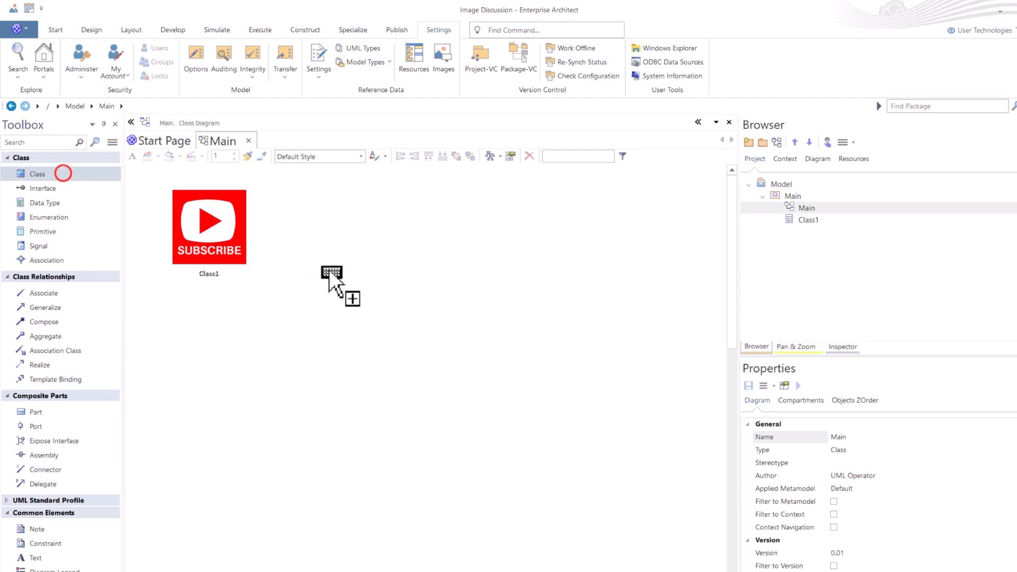
left_click(435, 322)
left_click(371, 371)
left_click(455, 325)
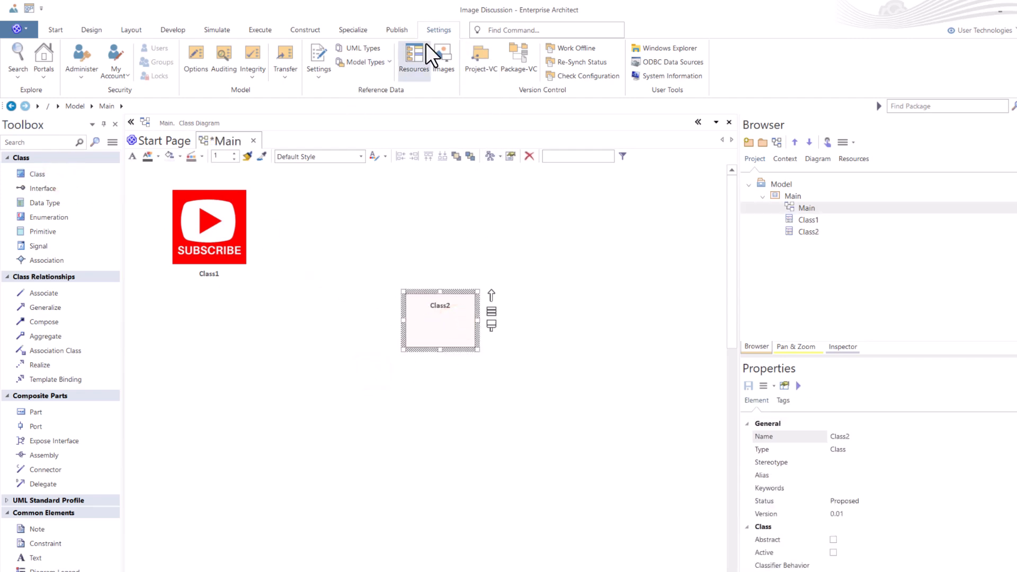
- Browse the Image Manager's loaded images and preview several library entries, such as graph-bar, lock-and-key and publishing
left_click(438, 29)
left_click(443, 52)
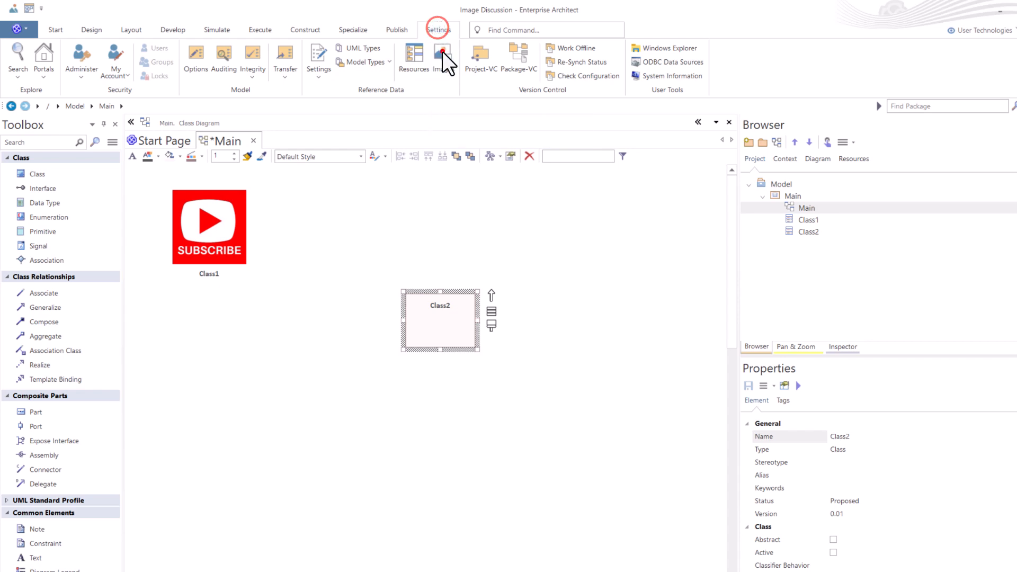
left_click(404, 199)
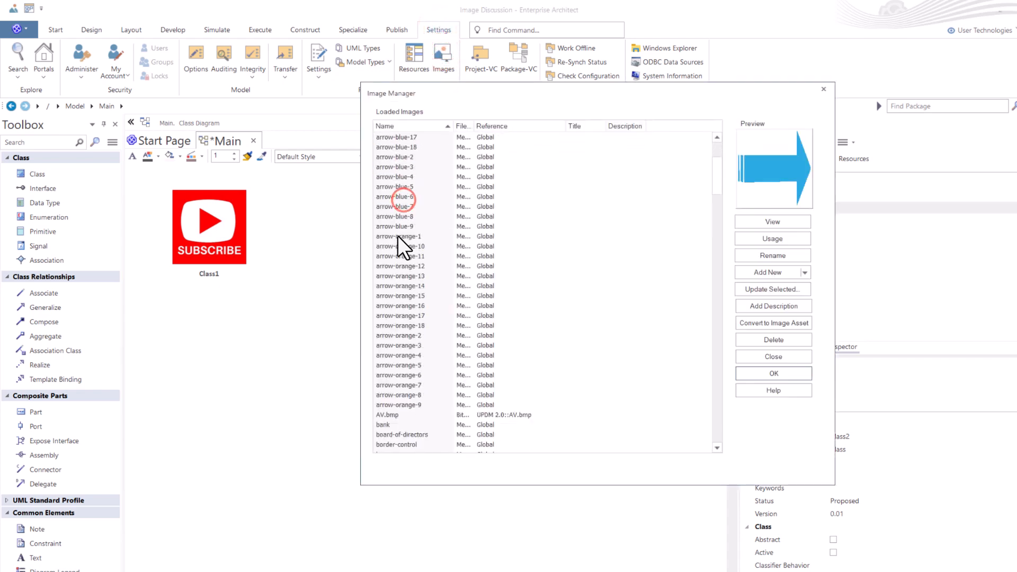
left_click(397, 244)
scroll(399, 275, "down", 15)
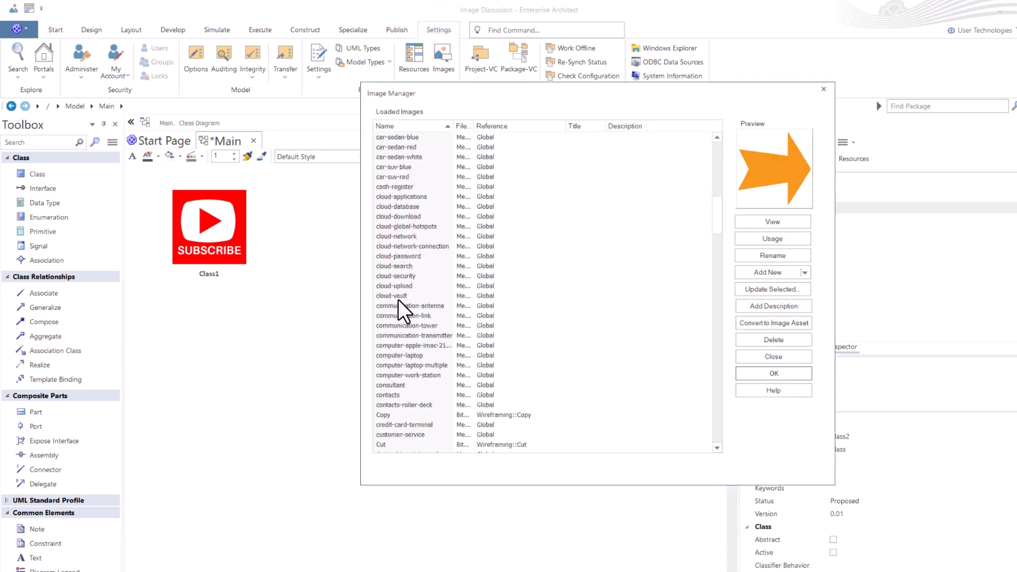
left_click(386, 295)
scroll(393, 315, "down", 4)
left_click(393, 297)
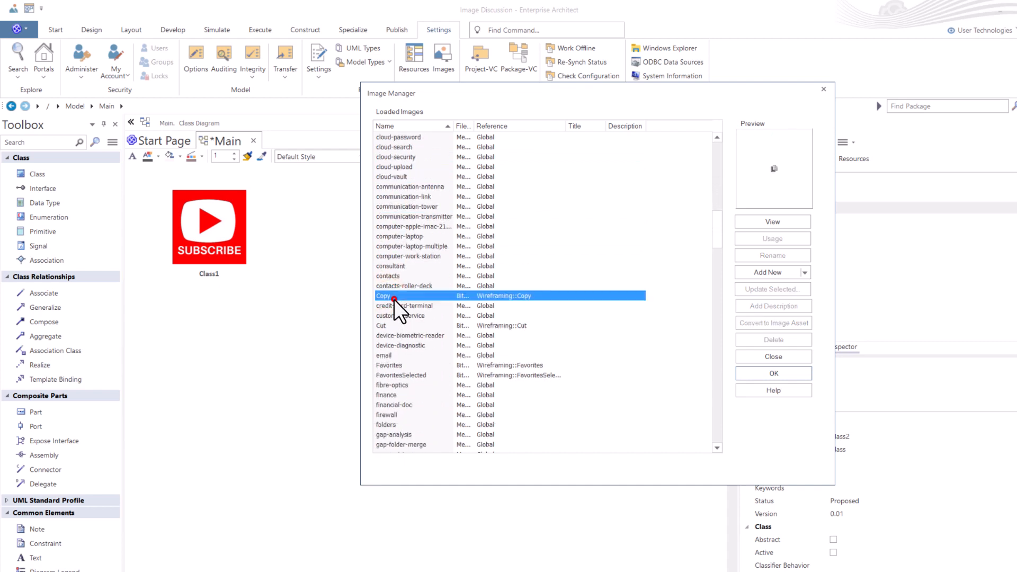
scroll(395, 318, "down", 5)
left_click(393, 315)
scroll(395, 320, "down", 4)
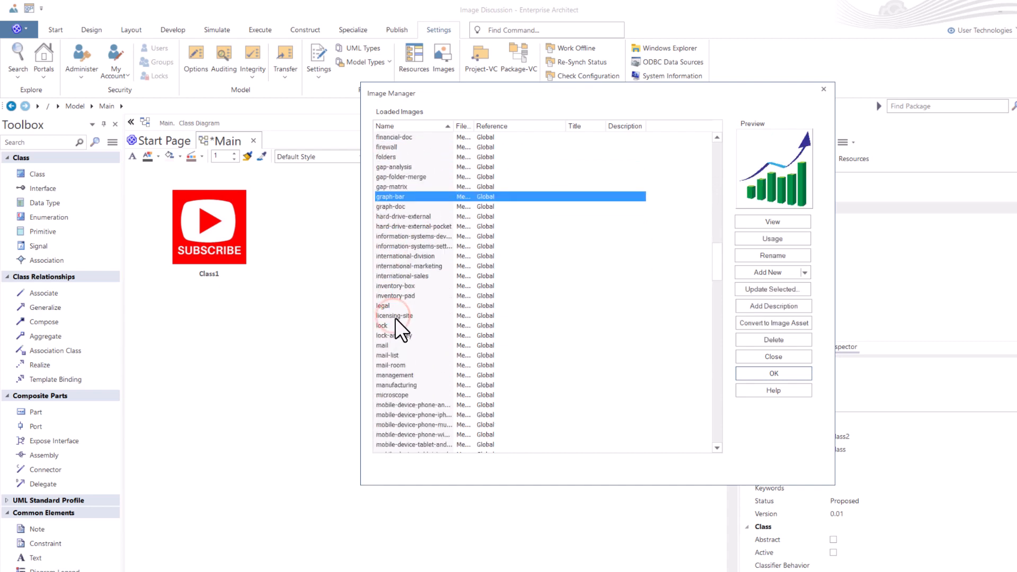
left_click(395, 316)
left_click(393, 335)
scroll(393, 328, "down", 5)
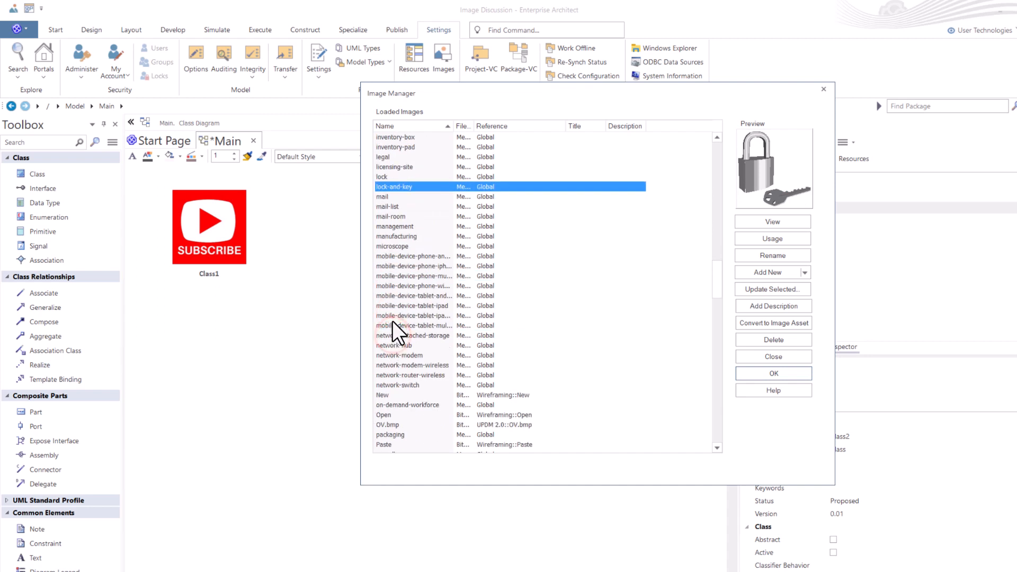
left_click(394, 318)
scroll(396, 334, "down", 4)
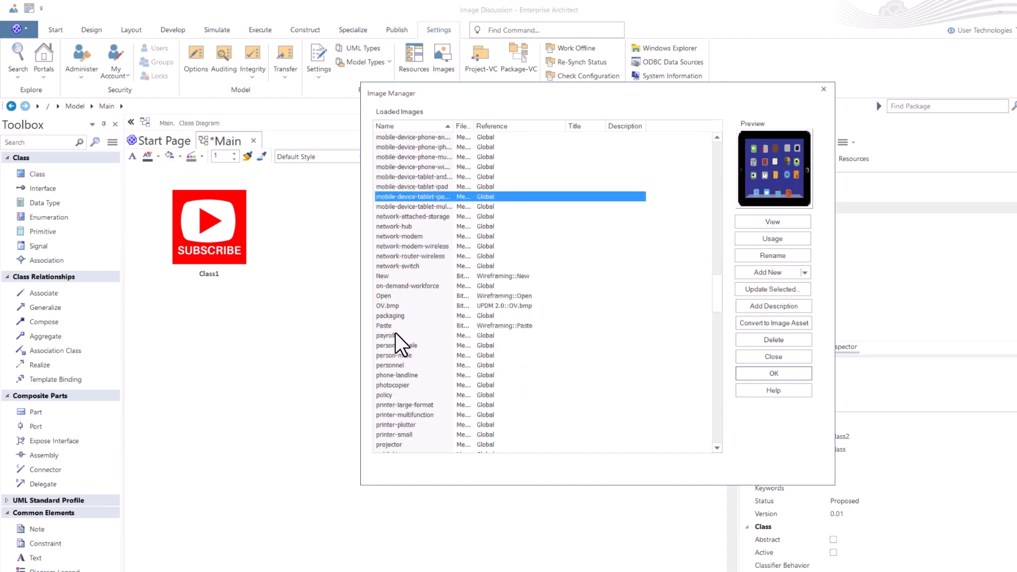
left_click(393, 333)
scroll(397, 339, "down", 4)
left_click(392, 335)
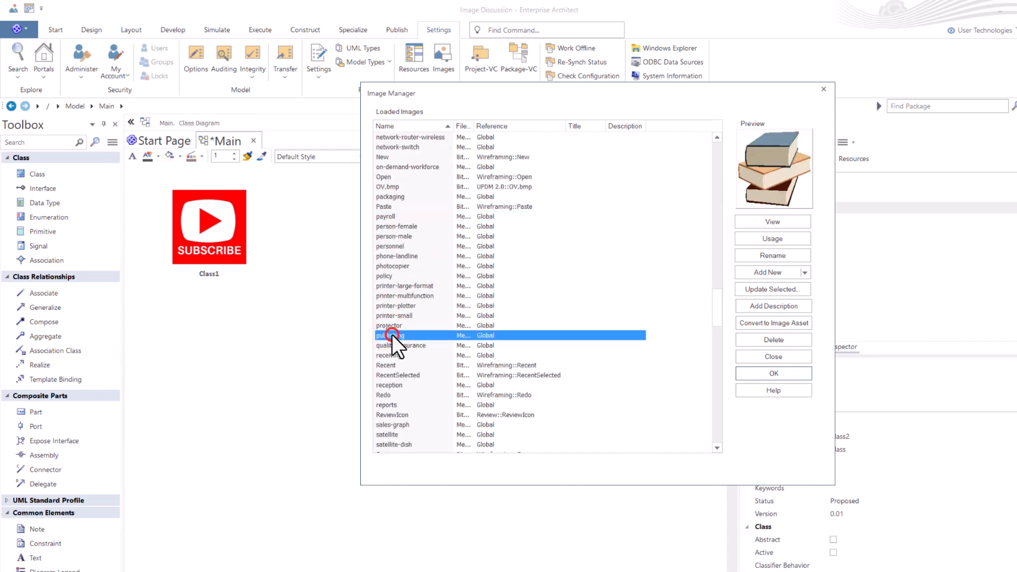
scroll(403, 365, "down", 4)
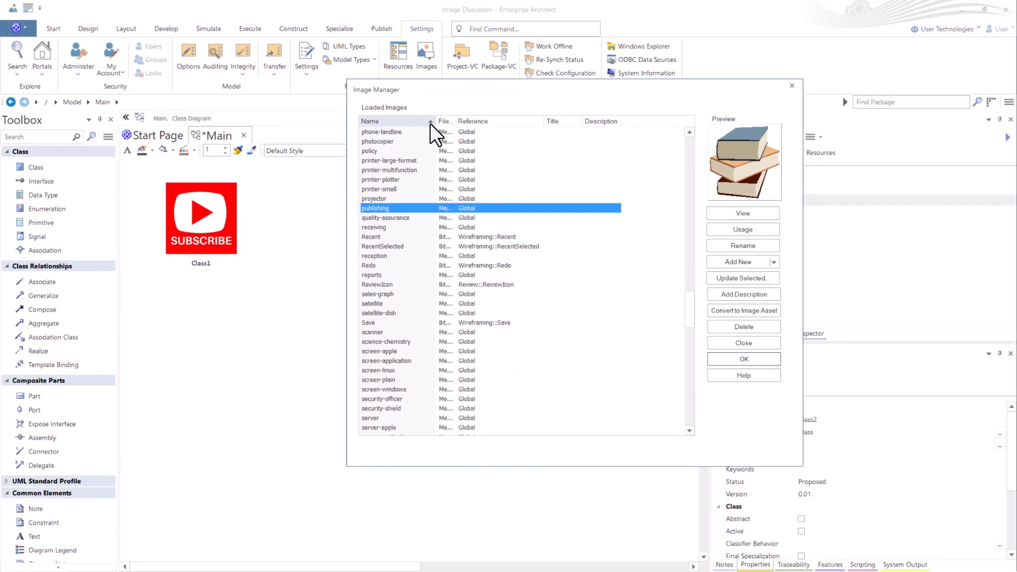
left_click(743, 343)
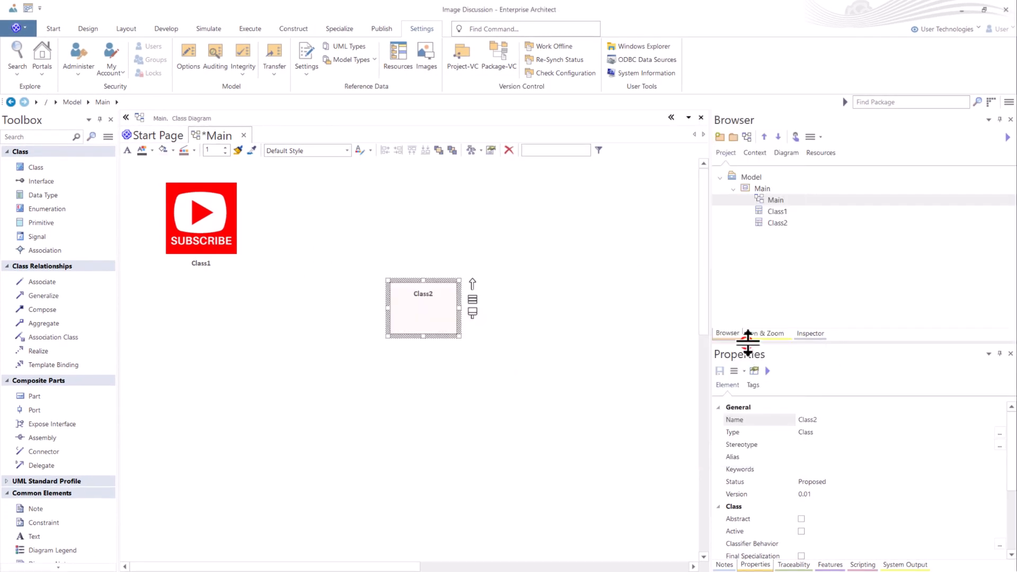
- Move Class2 closer to Class1 and assign server-cloud as its alternate image
left_click_drag(419, 316, 331, 282)
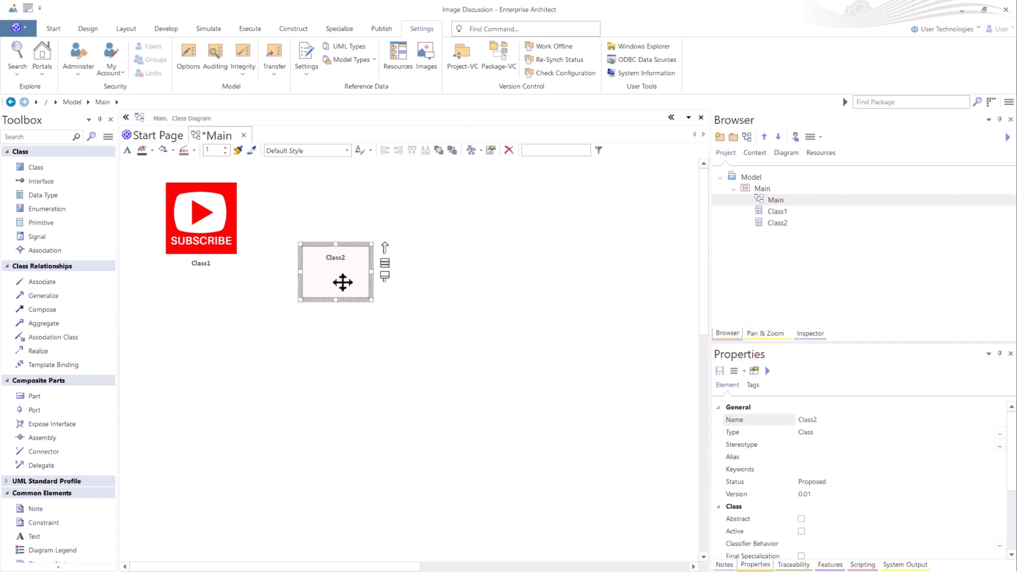
right_click(343, 282)
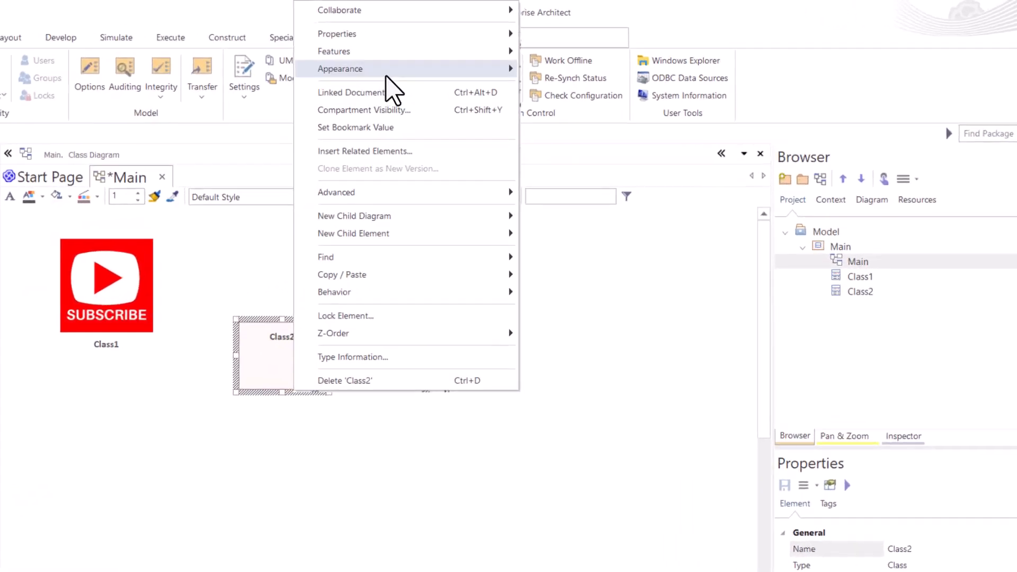
left_click(391, 69)
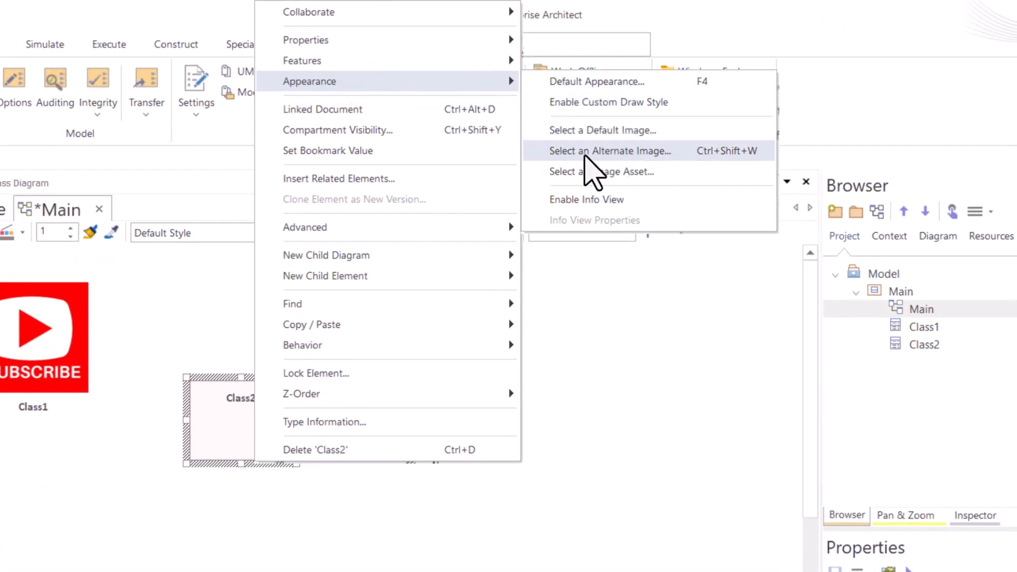
left_click(652, 154)
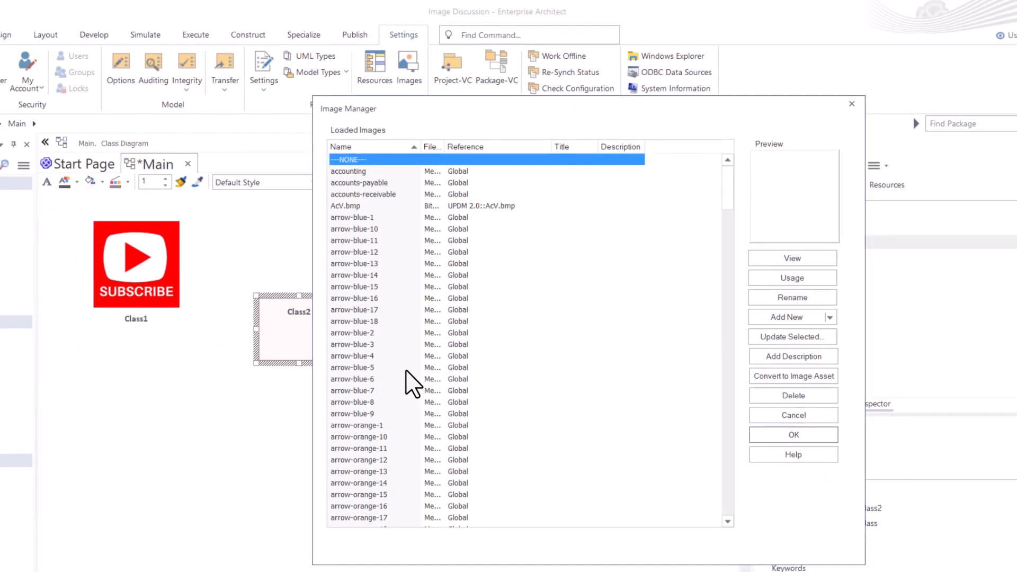
left_click_drag(727, 186, 738, 411)
left_click(359, 262)
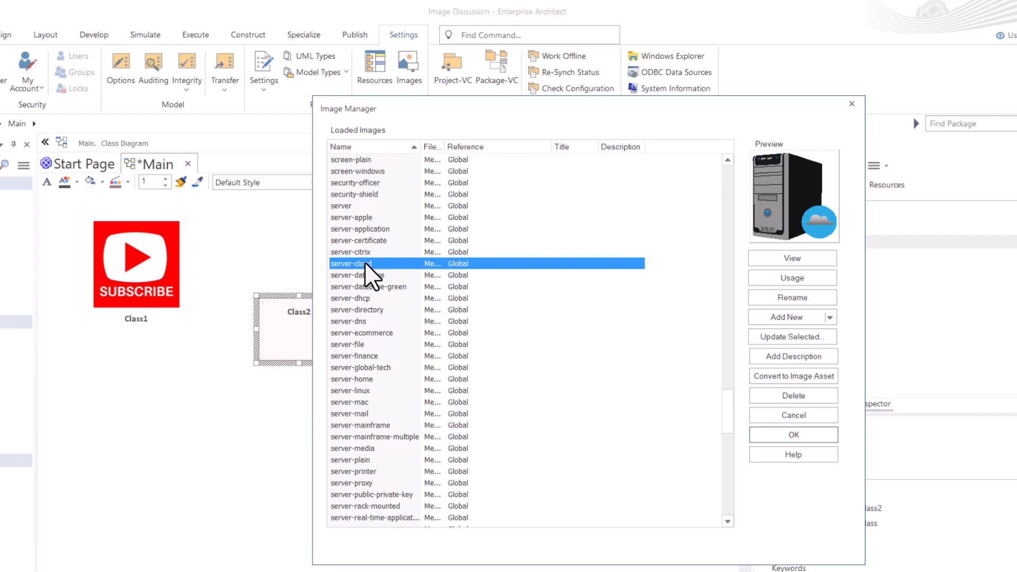
left_click(793, 435)
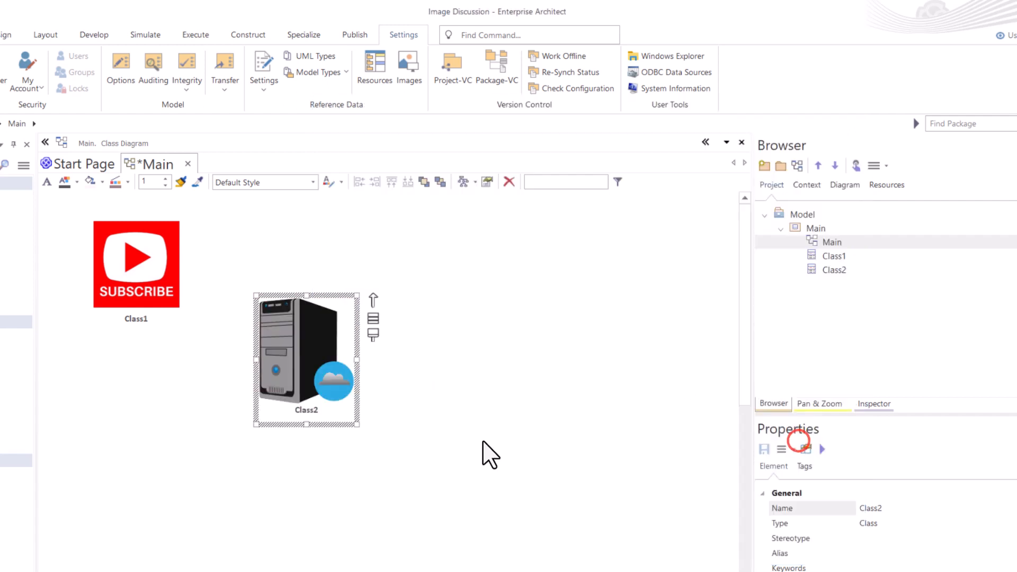
left_click(461, 442)
- Move the Class2 server image slightly away from Class1 and enlarge it a little
left_click_drag(296, 357, 360, 348)
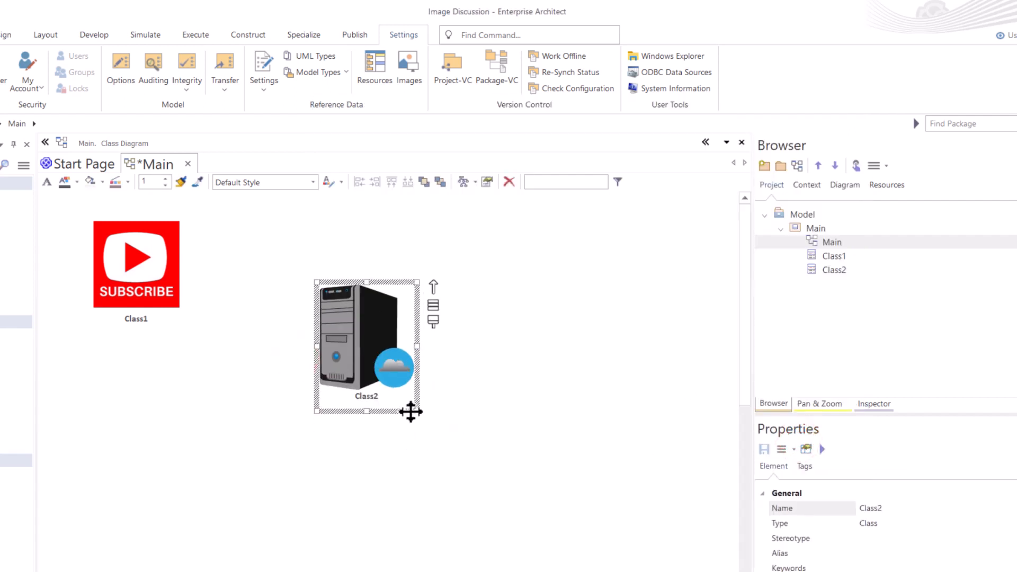
left_click_drag(415, 411, 444, 424)
left_click(511, 423)
left_click(359, 383)
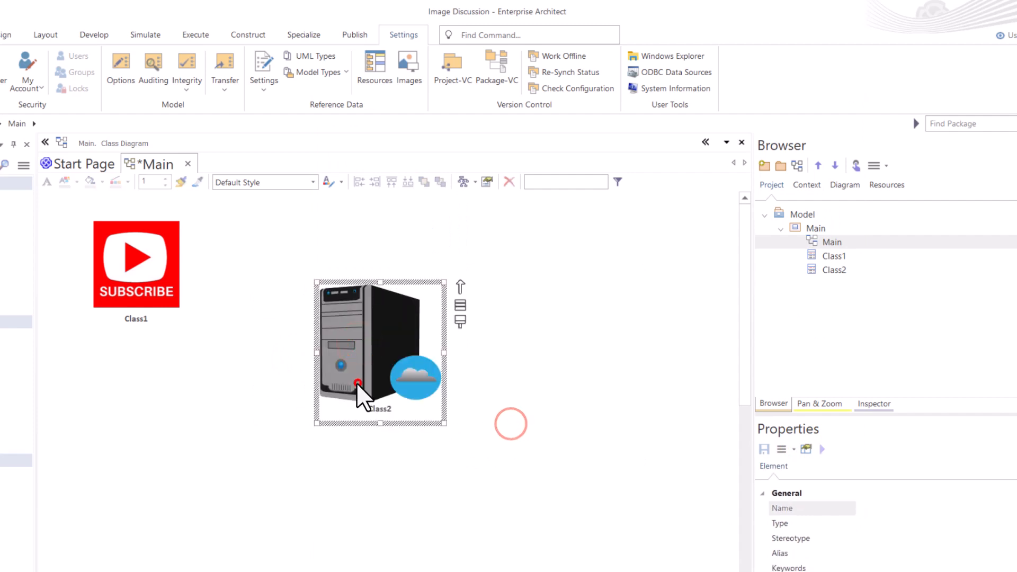
- Hide the name under the Class2 server image
right_click(377, 358)
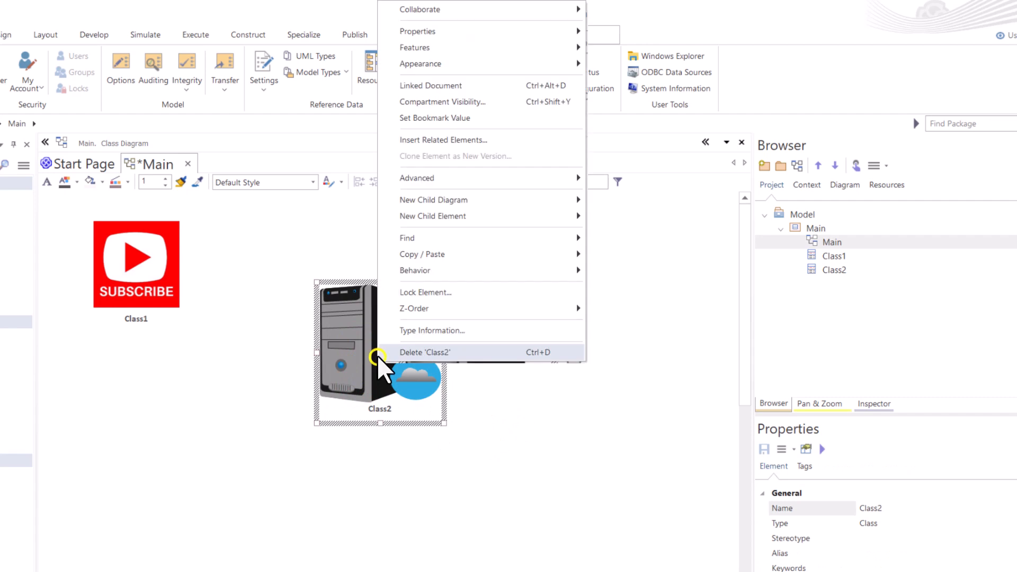
left_click(452, 62)
left_click(649, 150)
left_click(589, 373)
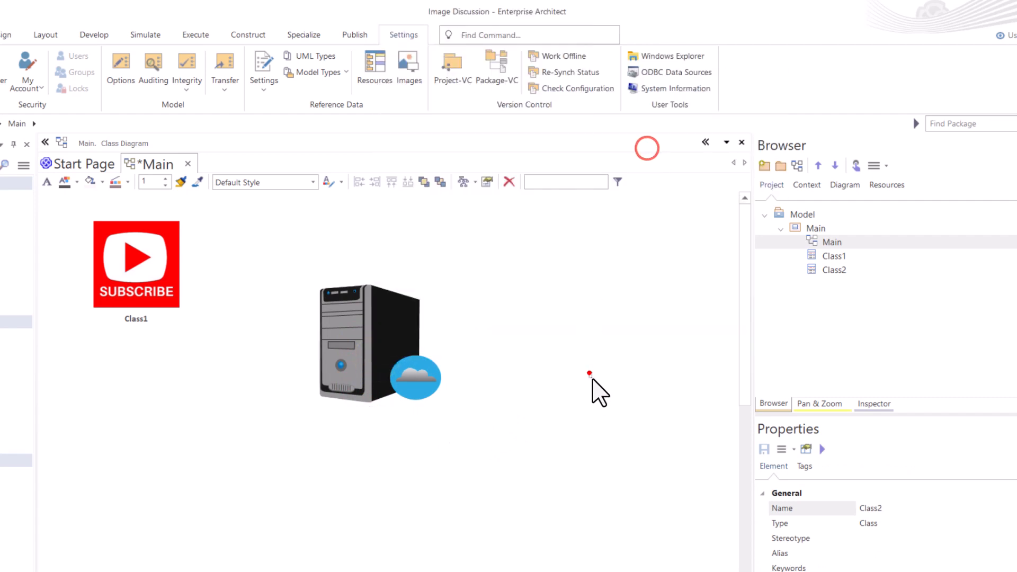
- Shrink the Class2 server image slightly and move it further down the diagram
left_click(373, 382)
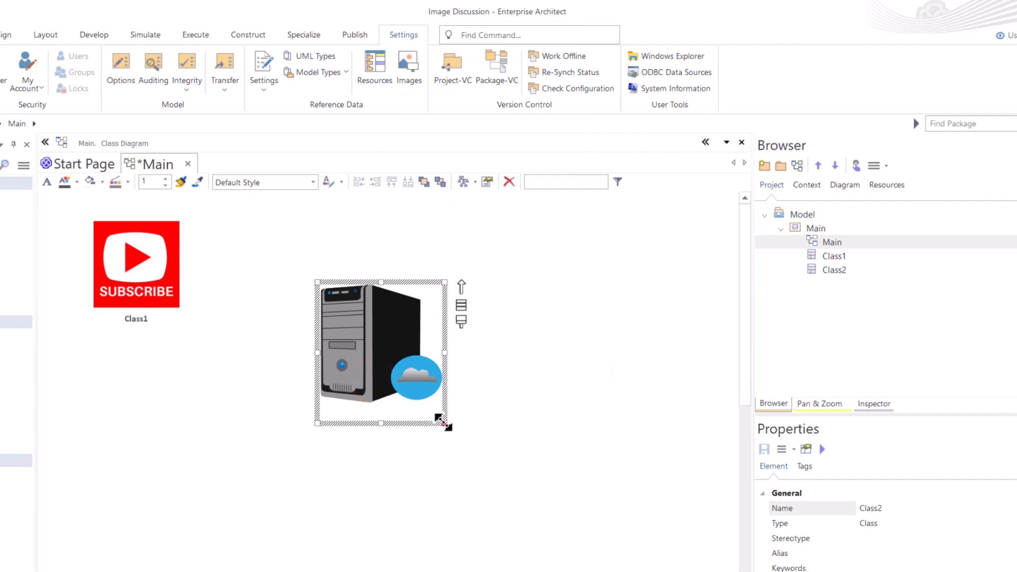
left_click_drag(444, 423, 430, 409)
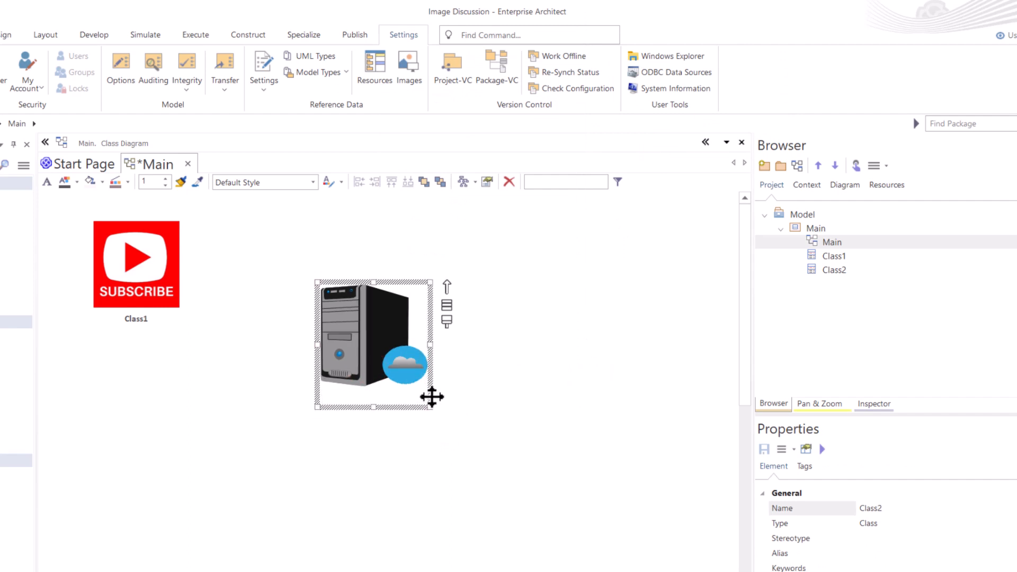
left_click_drag(377, 348, 379, 394)
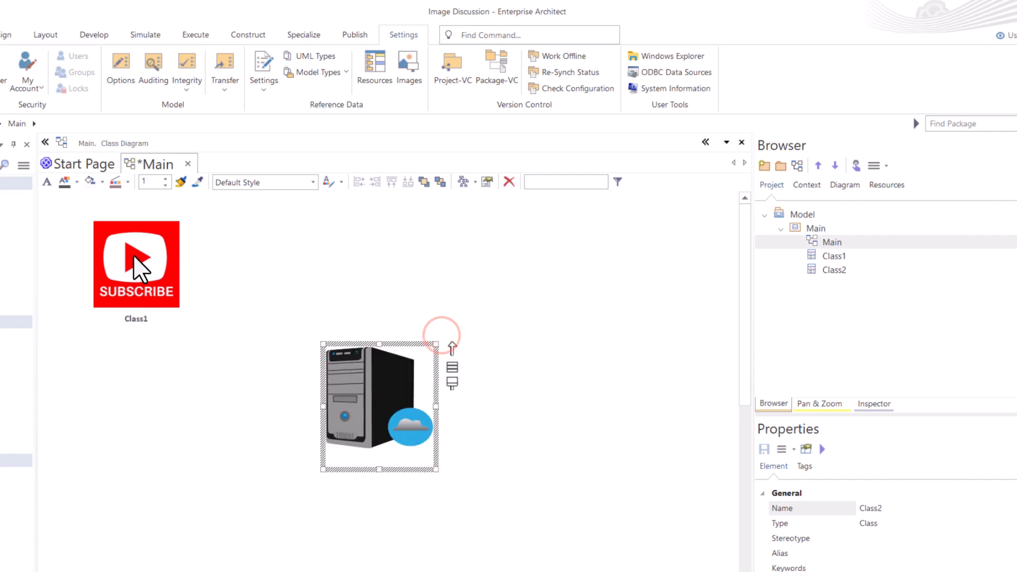
- Move Class1 down level with the server image and connect it to Class2 with an Association
left_click_drag(132, 256, 127, 390)
left_click_drag(177, 352, 352, 387)
left_click(419, 37)
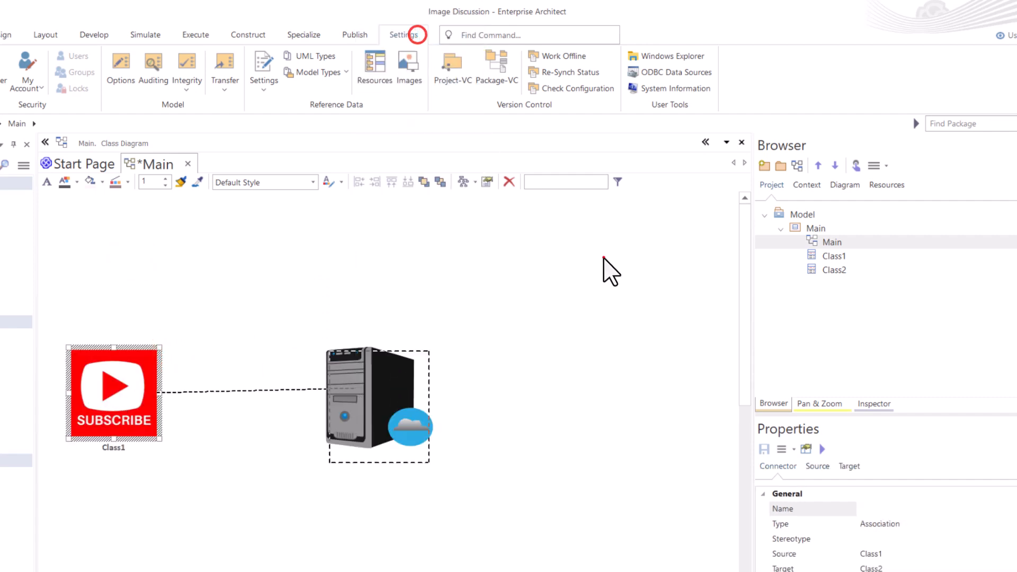
left_click(604, 257)
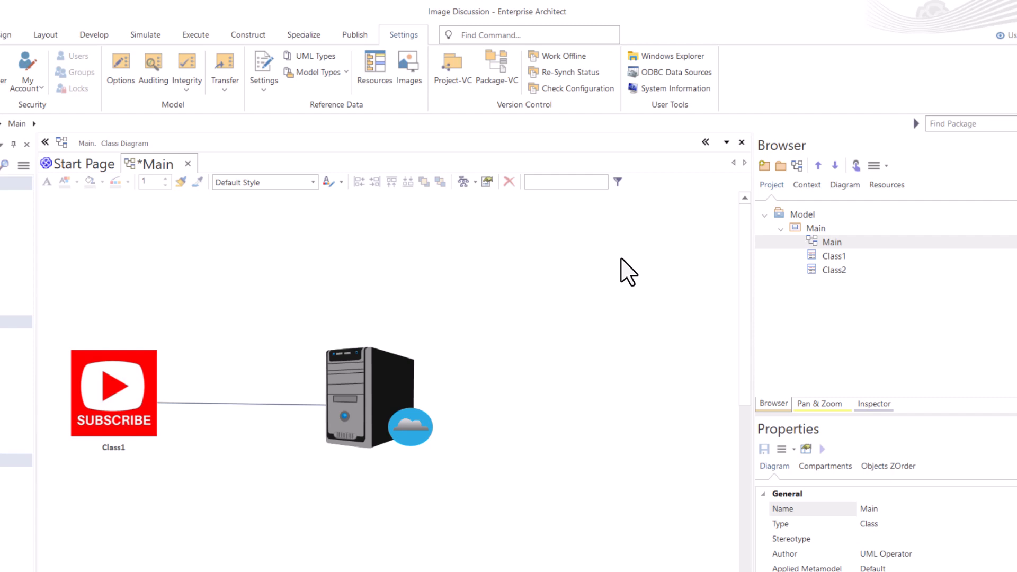
- Review Class2's general properties, requirements, constraints, scenarios and files, then leave its properties without changing anything
left_click(367, 369)
double_click(397, 351)
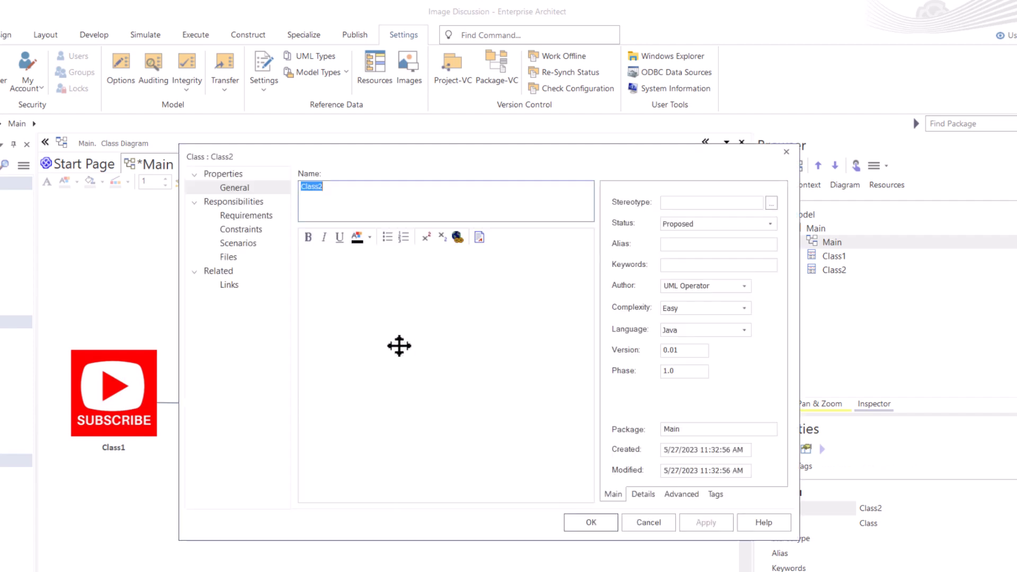
left_click(328, 188)
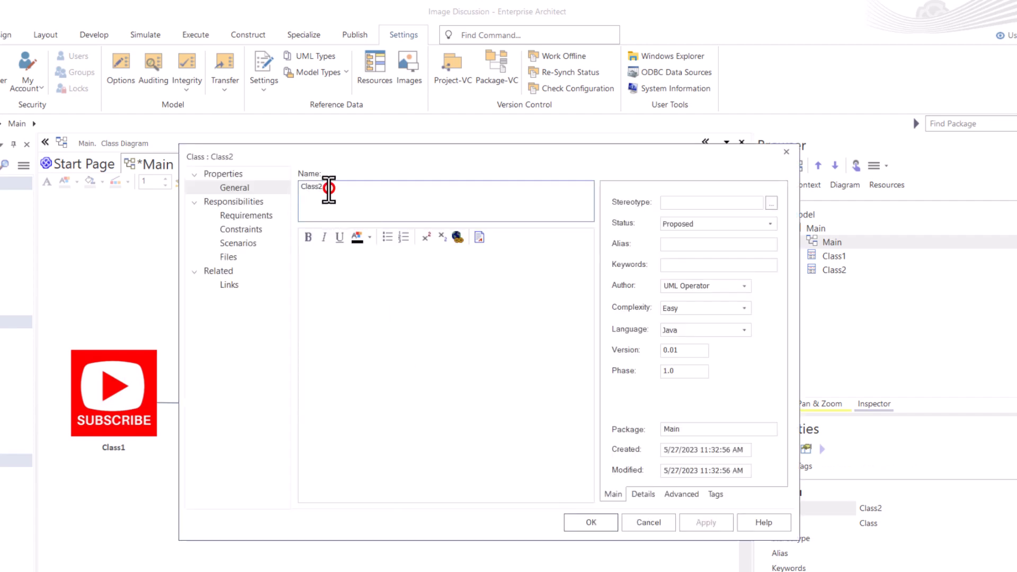
left_click(324, 296)
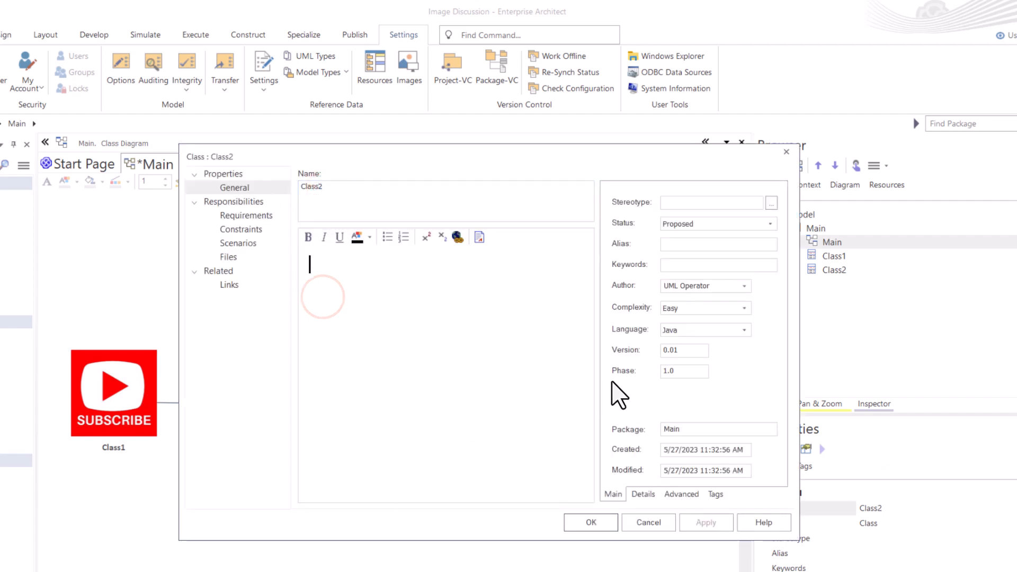
left_click(257, 214)
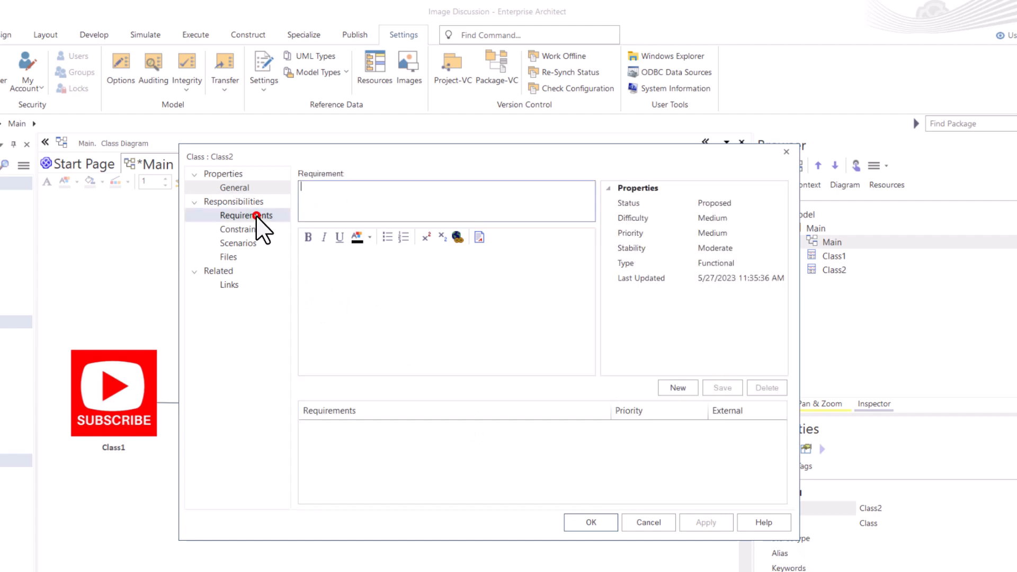
left_click(245, 229)
left_click(238, 244)
left_click(229, 258)
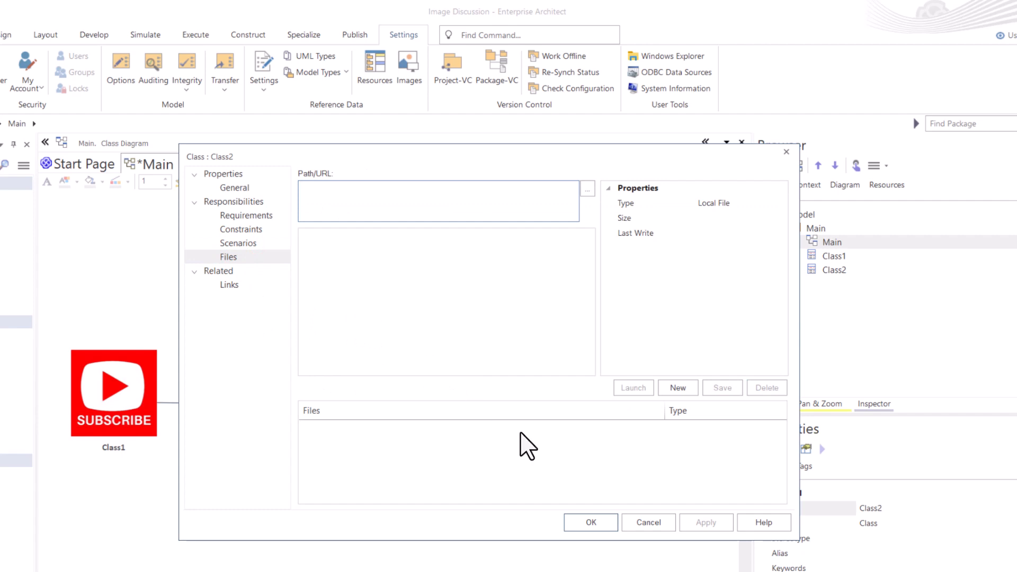
left_click(647, 522)
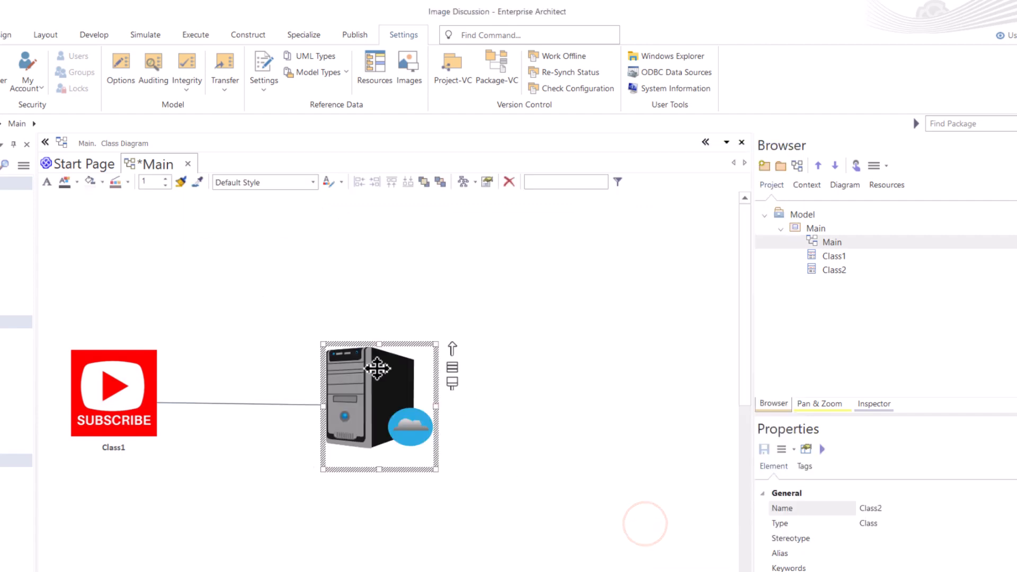
- Browse the model's loaded images in the Image Manager, close it, and reopen it
left_click(408, 75)
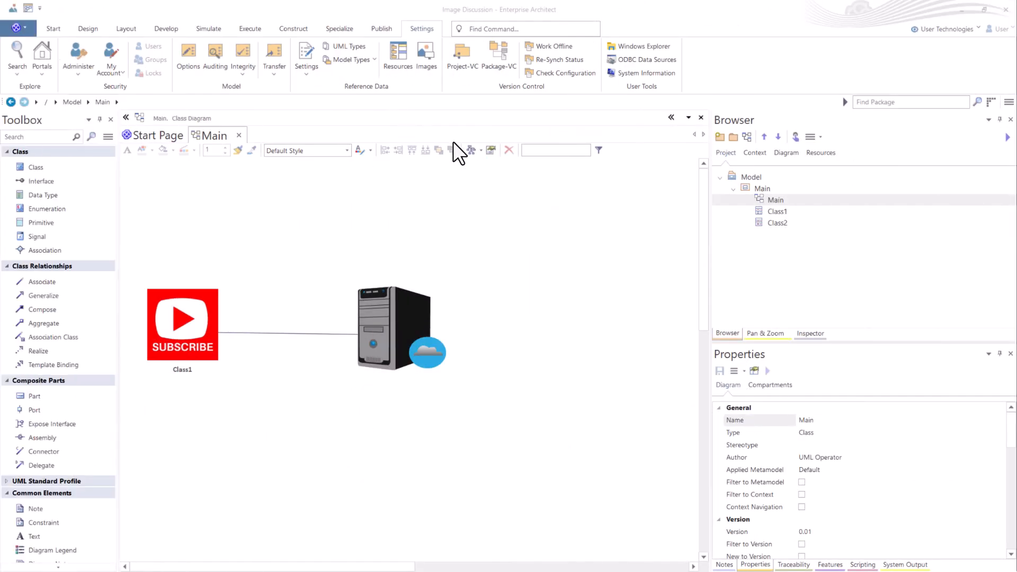
left_click(433, 57)
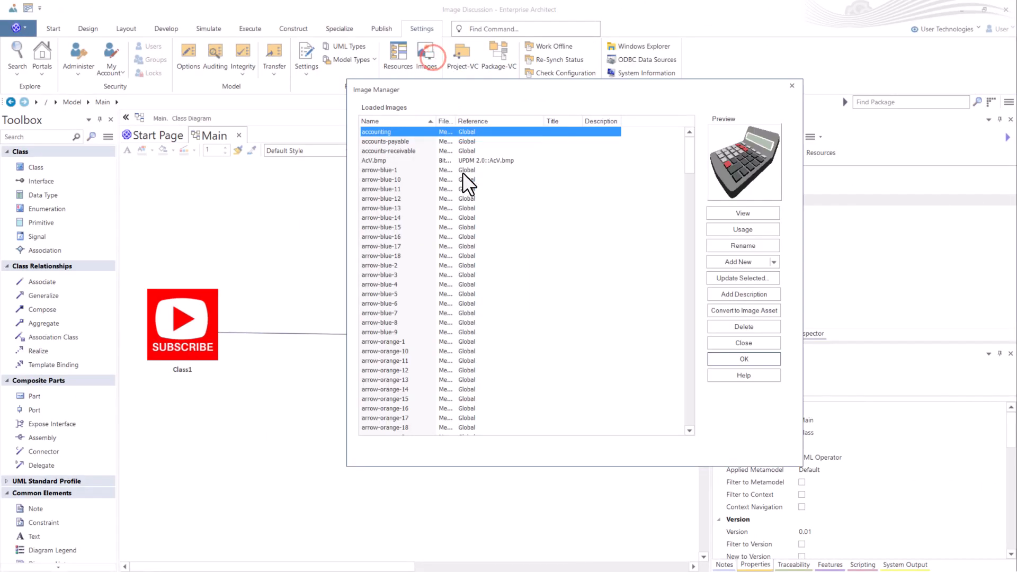
scroll(413, 286, "down", 8)
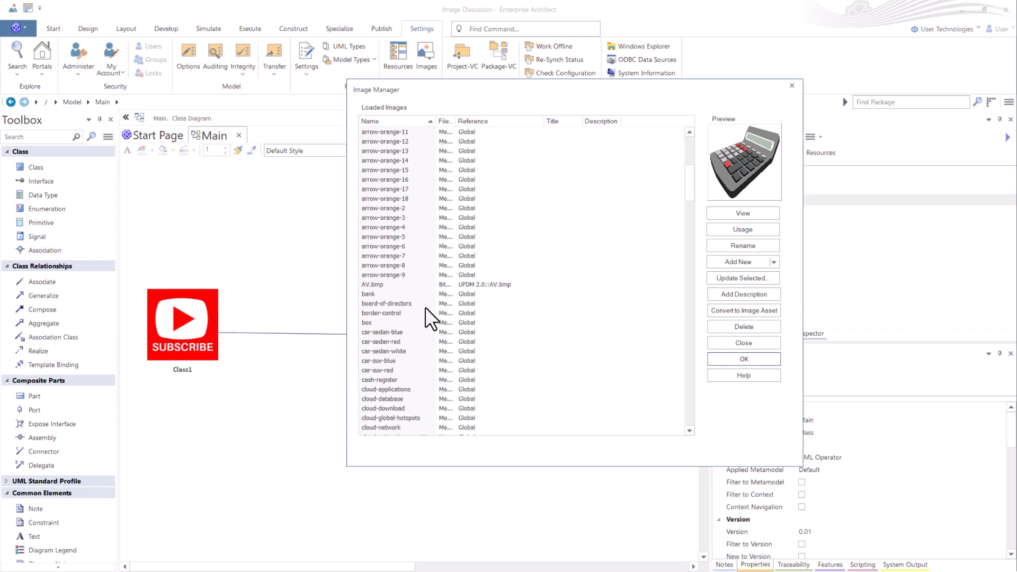
left_click(755, 342)
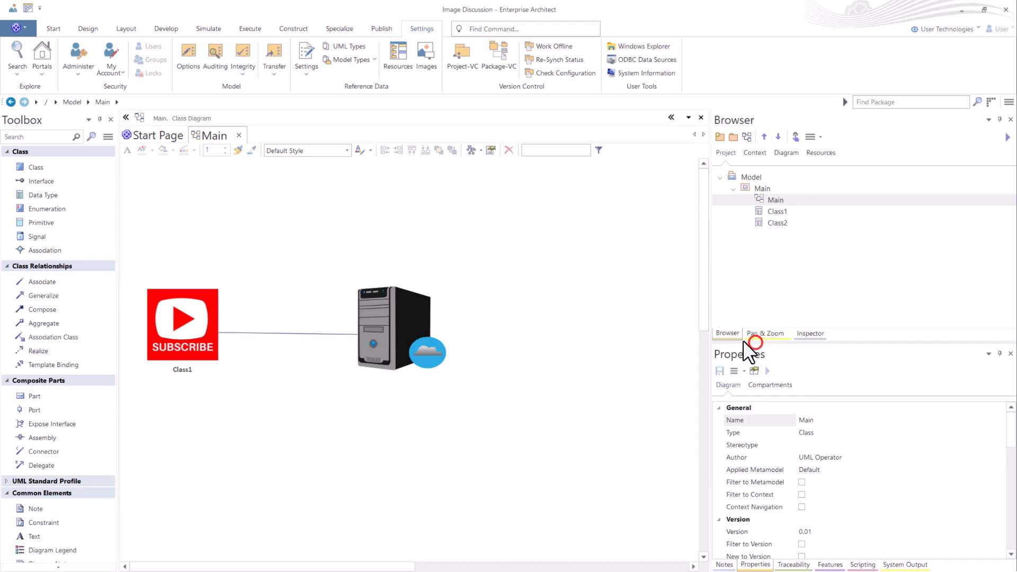
left_click(426, 56)
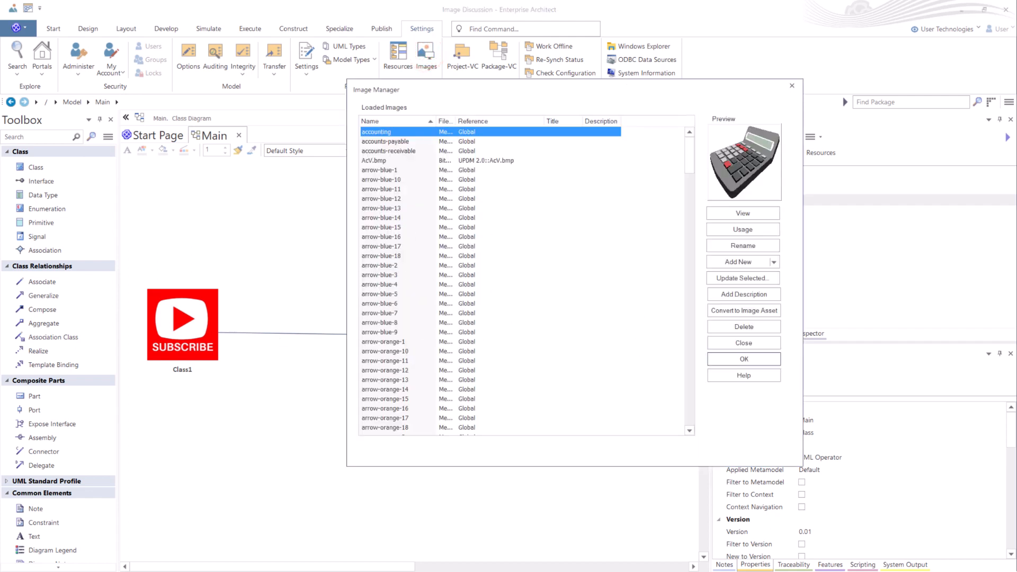